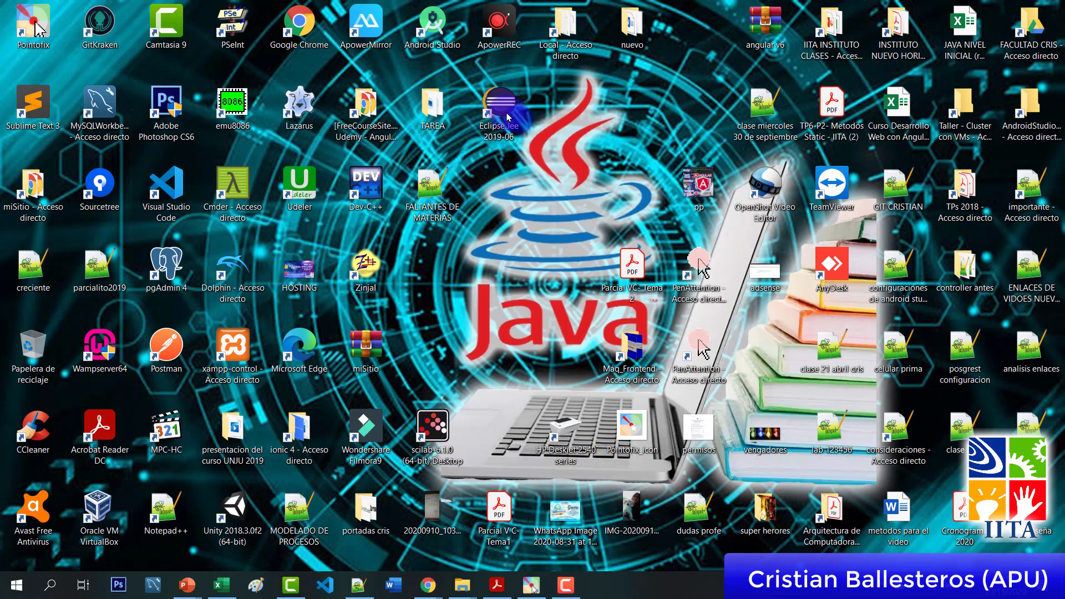
Start Eclipse and examine the proposed workspace path, down to its eclipse-workspace folder, in the launcher
drag(499, 105, 512, 138)
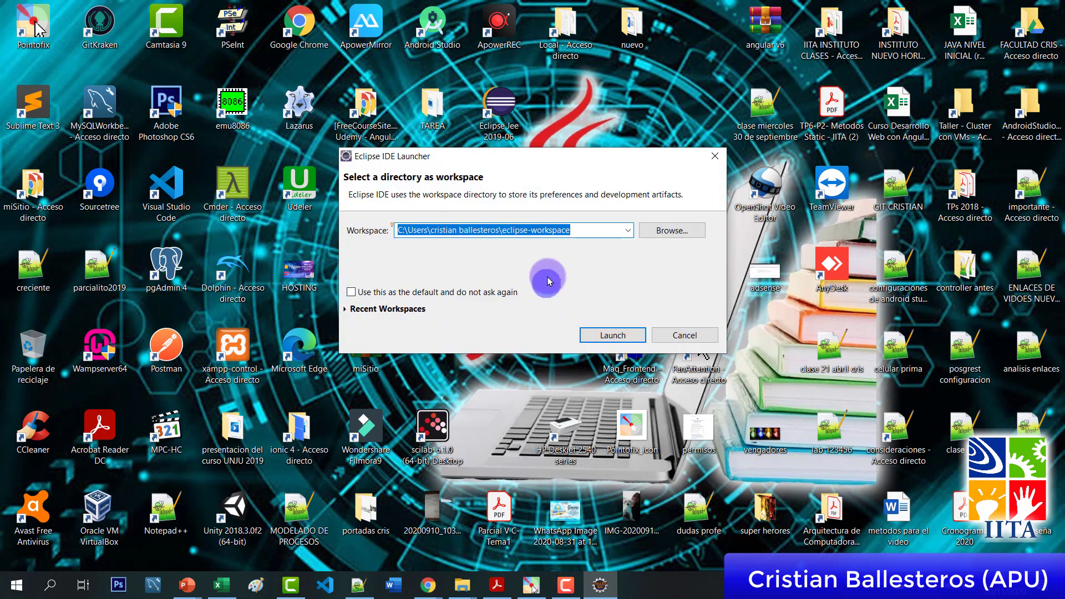
drag(591, 156, 577, 134)
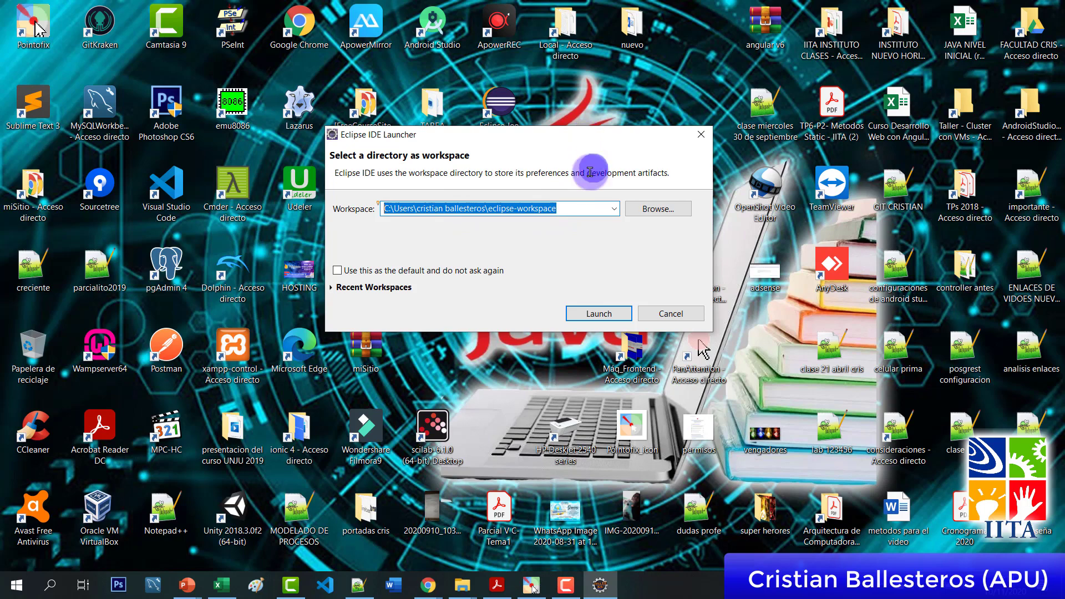
drag(557, 208, 488, 209)
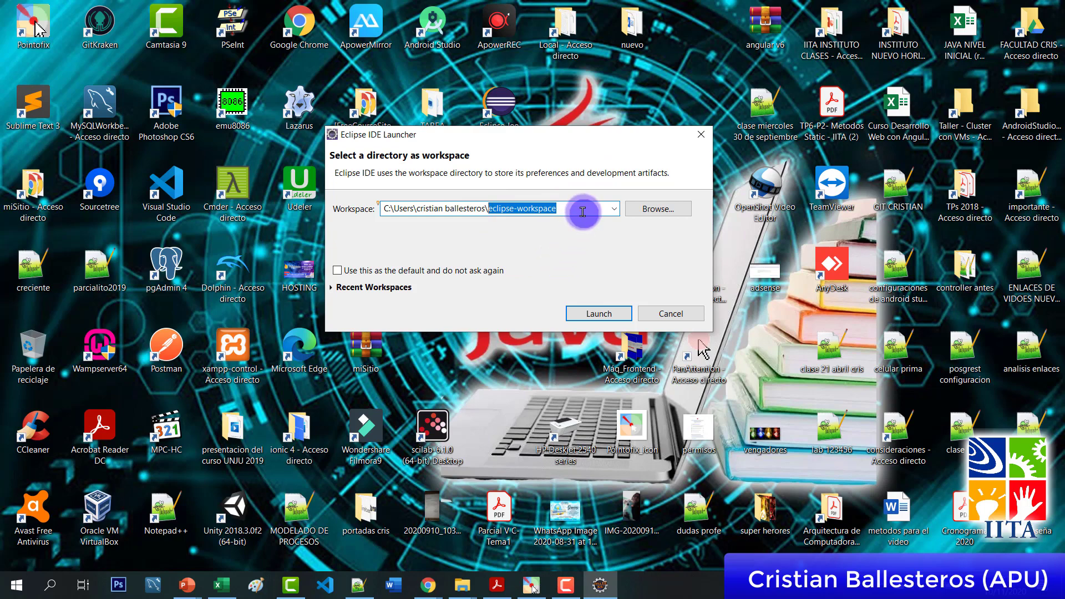
click(482, 209)
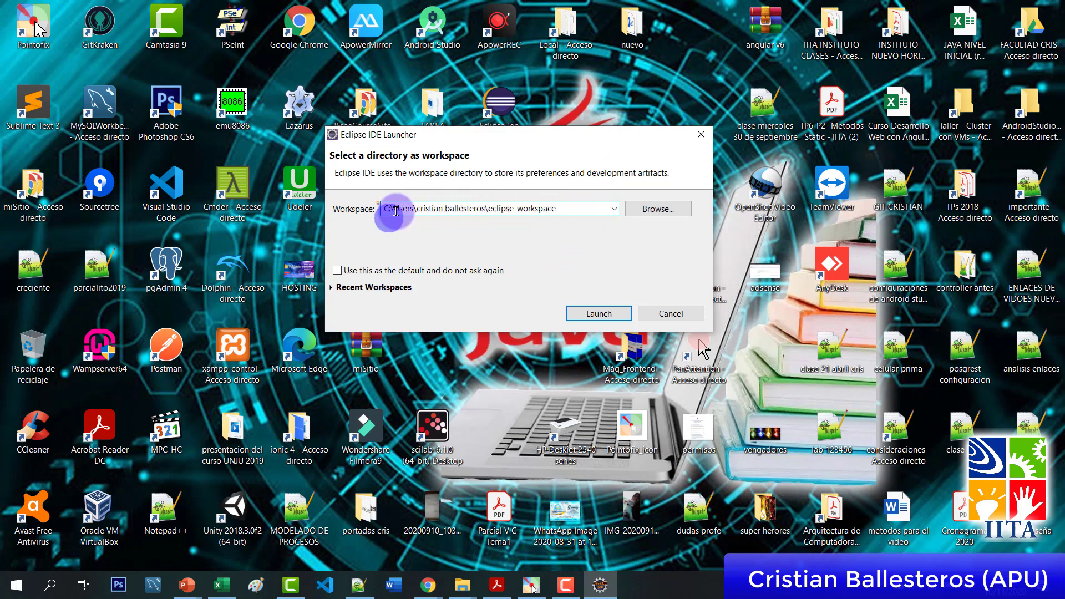
double_click(434, 209)
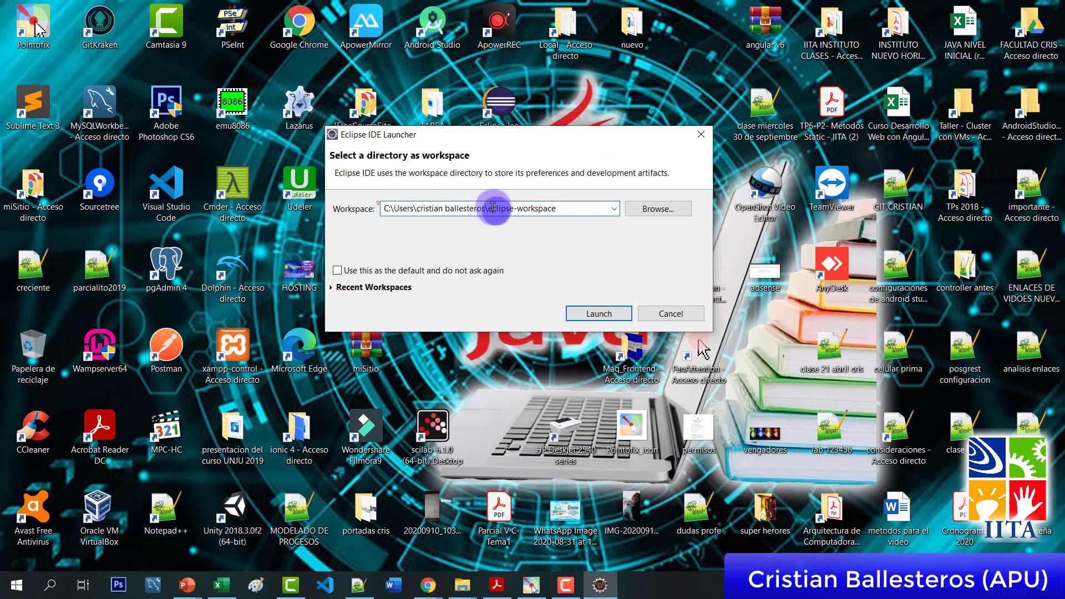
drag(487, 209, 570, 209)
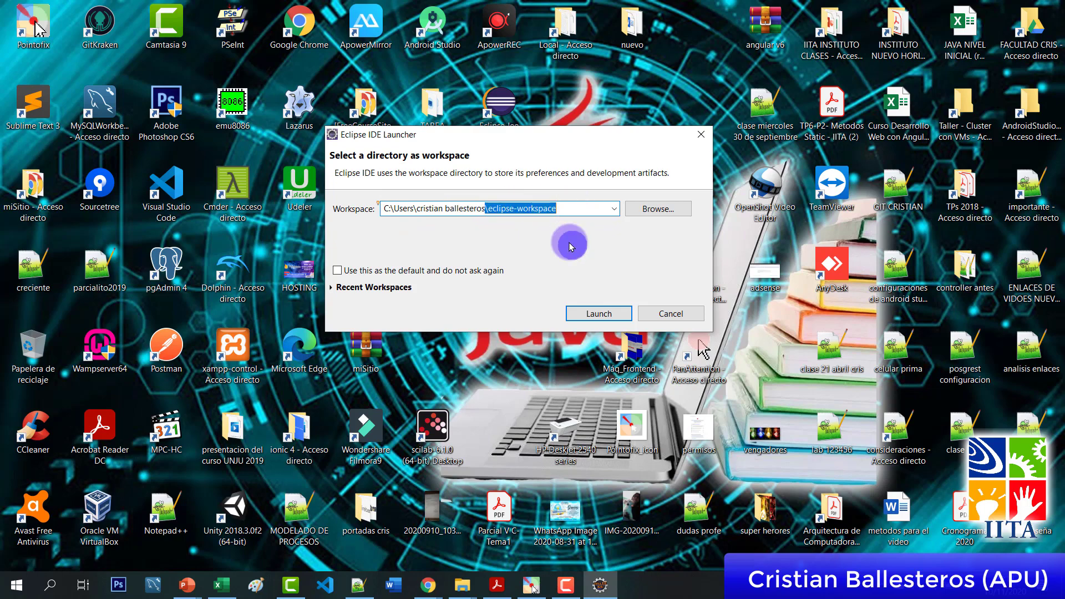
click(559, 209)
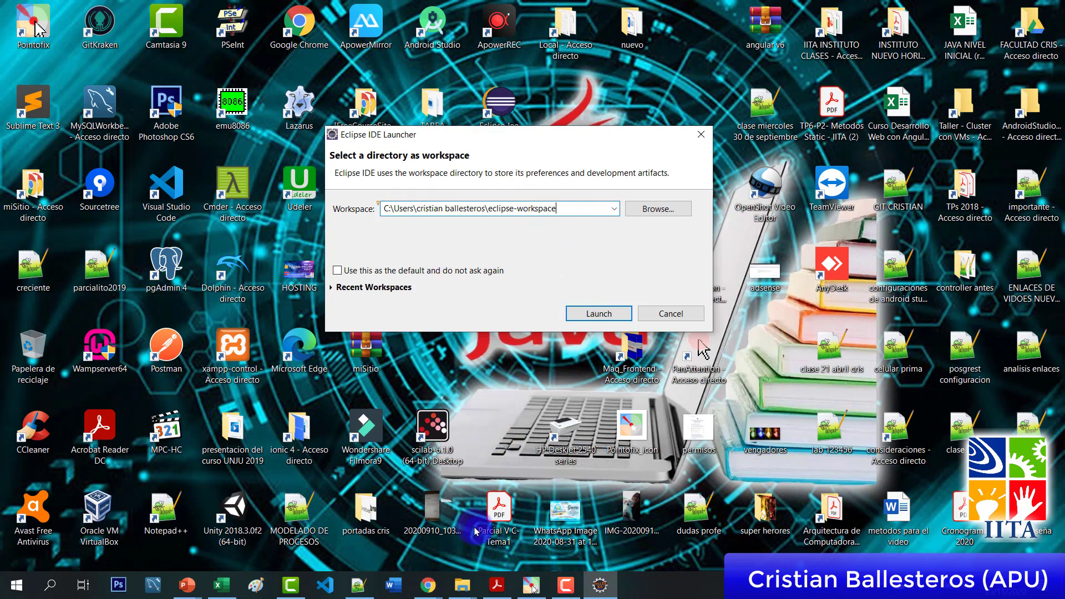
Switch to File Explorer, maximize its Este equipo window and open the OS (C:) drive
click(462, 589)
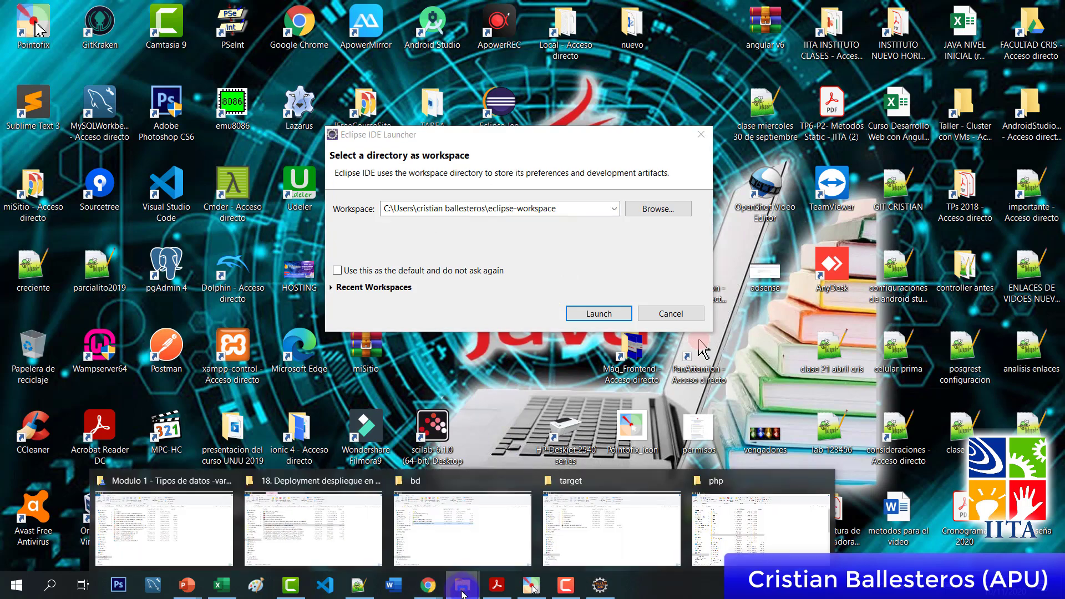
click(558, 250)
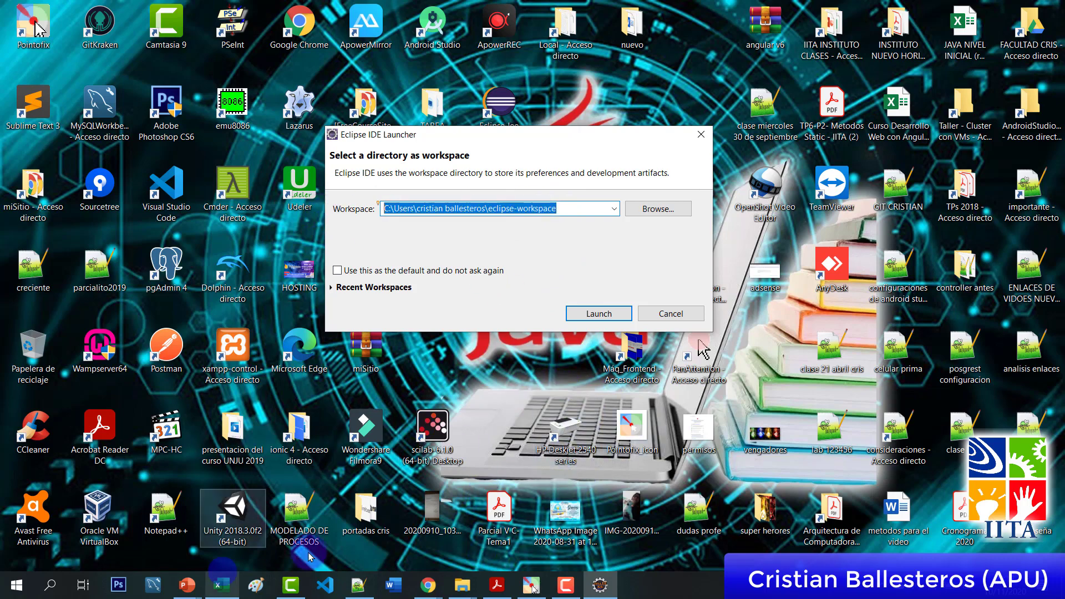
click(462, 585)
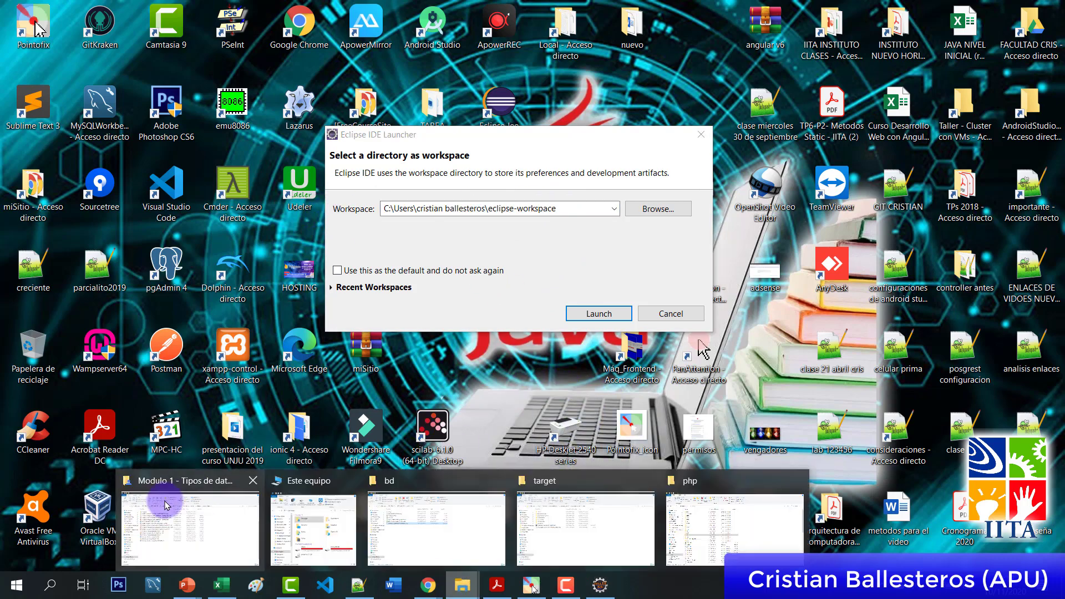
click(313, 527)
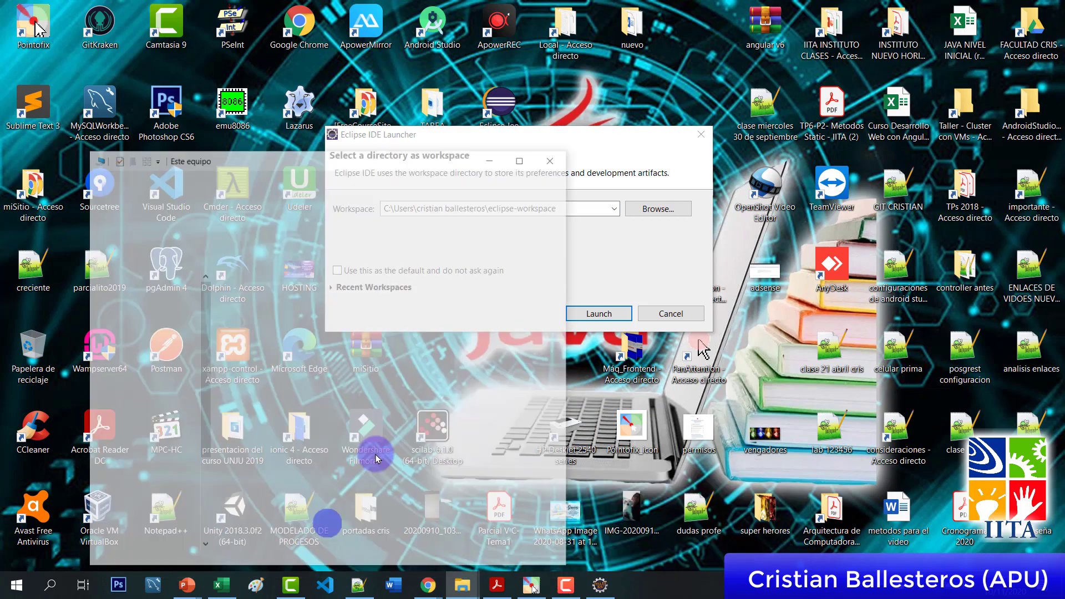
double_click(508, 147)
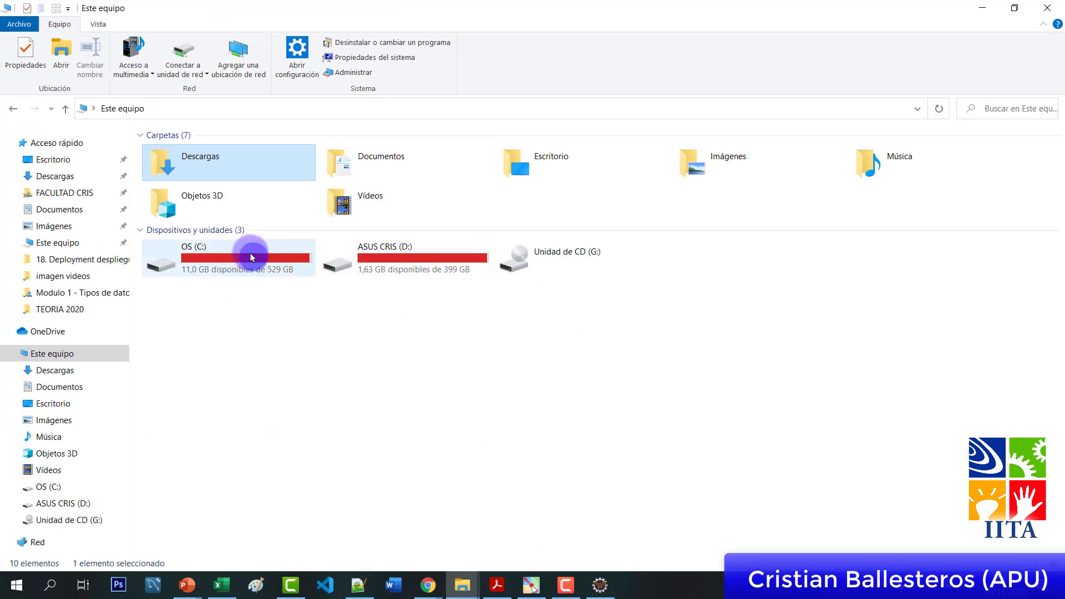
click(232, 256)
double_click(232, 257)
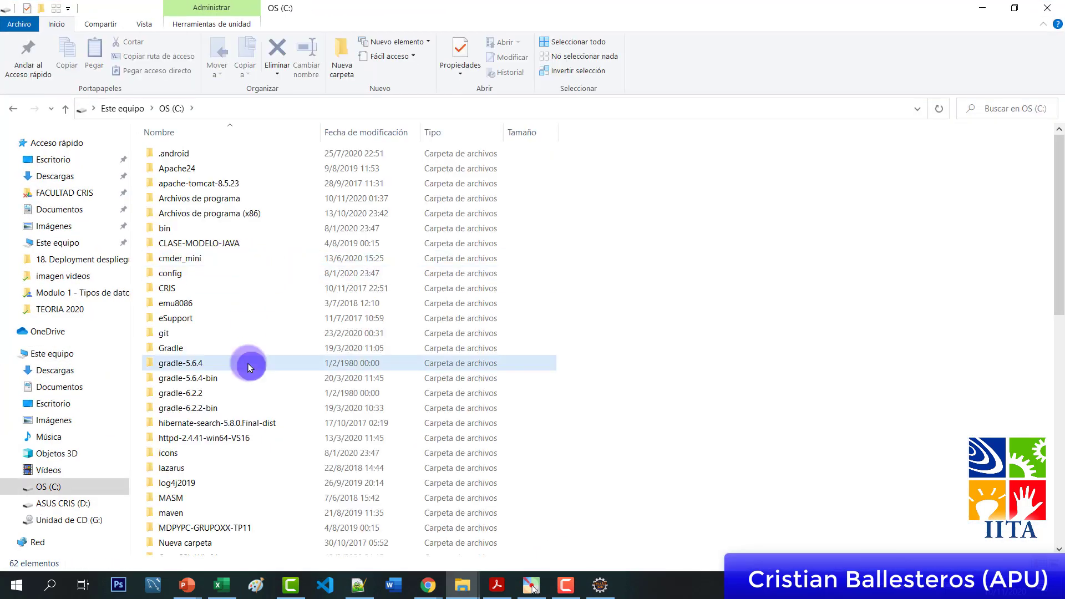
Open the Usuarios folder and the personal user folder inside it
key(u)
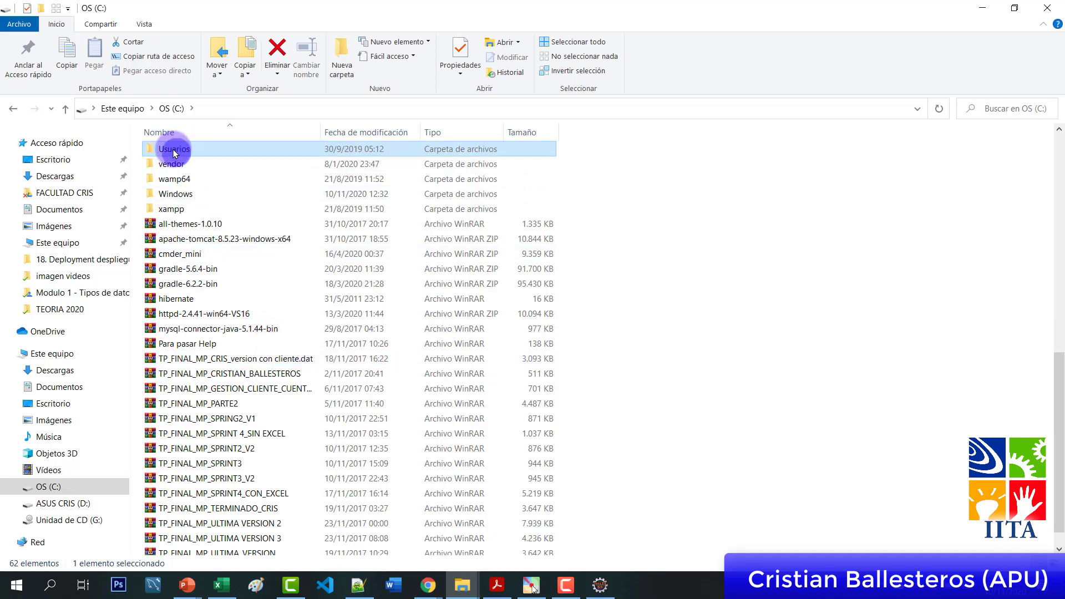
double_click(189, 151)
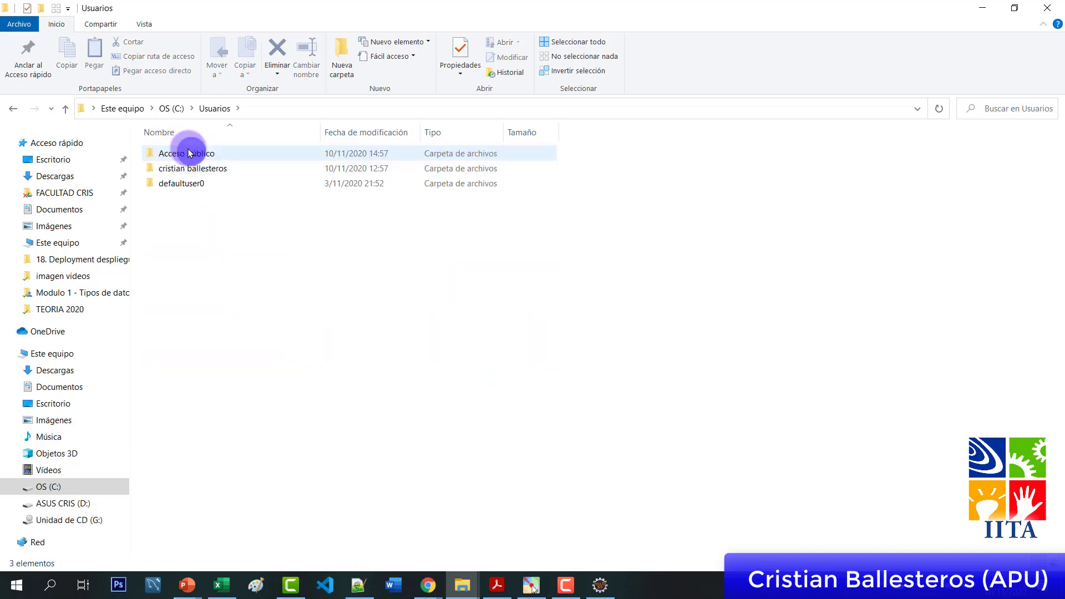
click(186, 169)
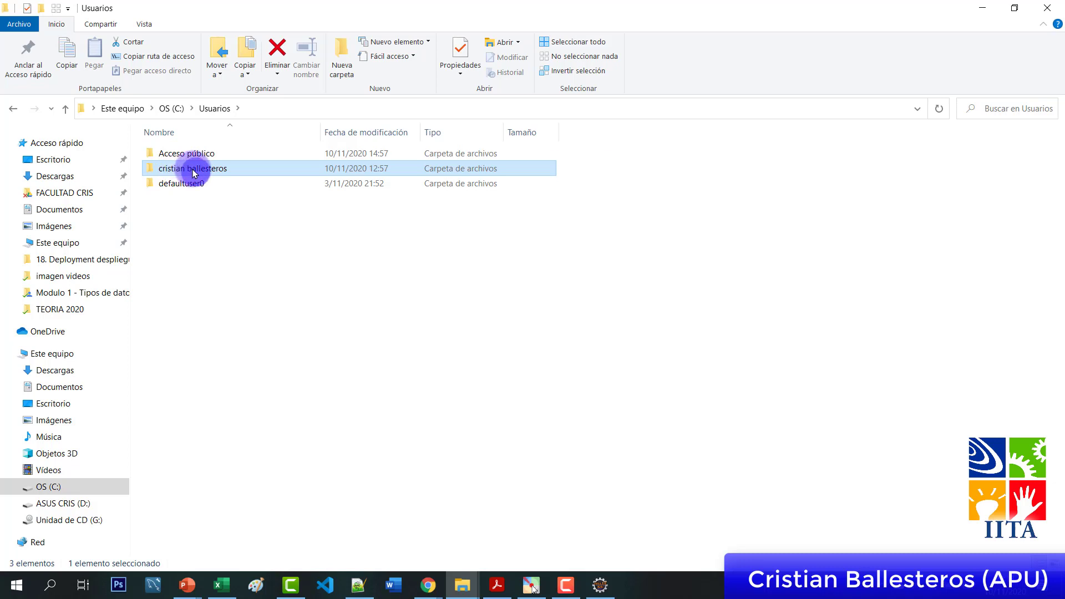
double_click(195, 169)
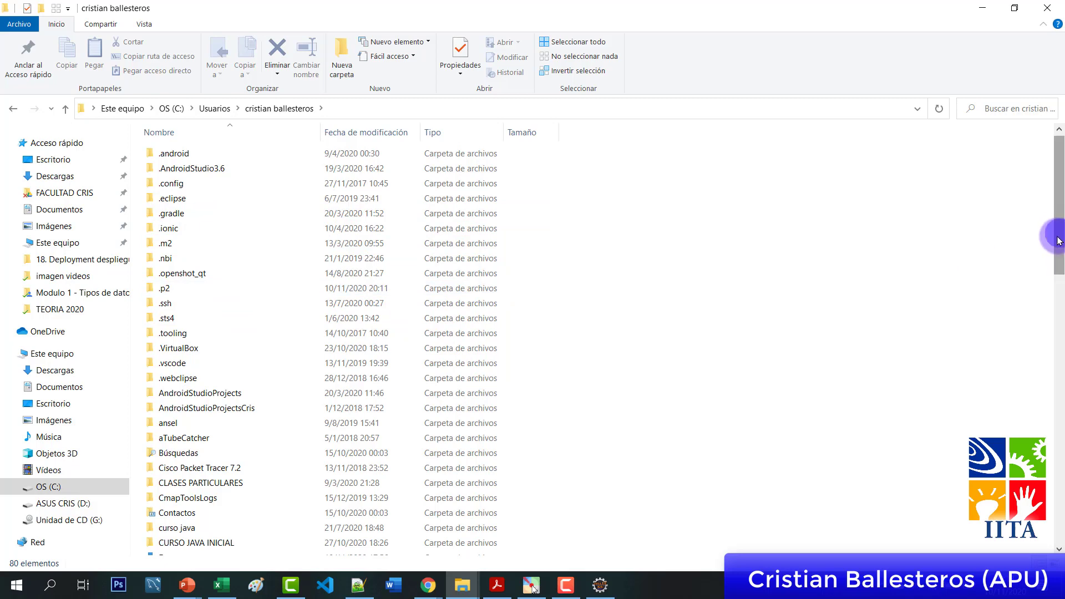
scroll(1058, 239, down, 1)
Switch back to the Eclipse launcher and check the folder name at the end of the workspace path
click(600, 585)
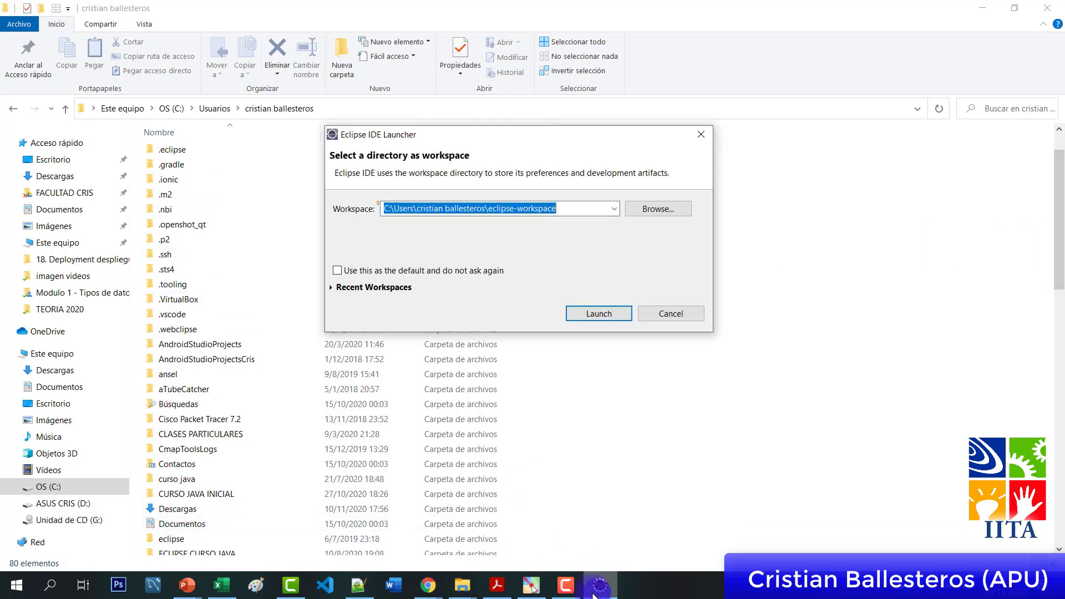
click(555, 209)
drag(491, 208, 571, 207)
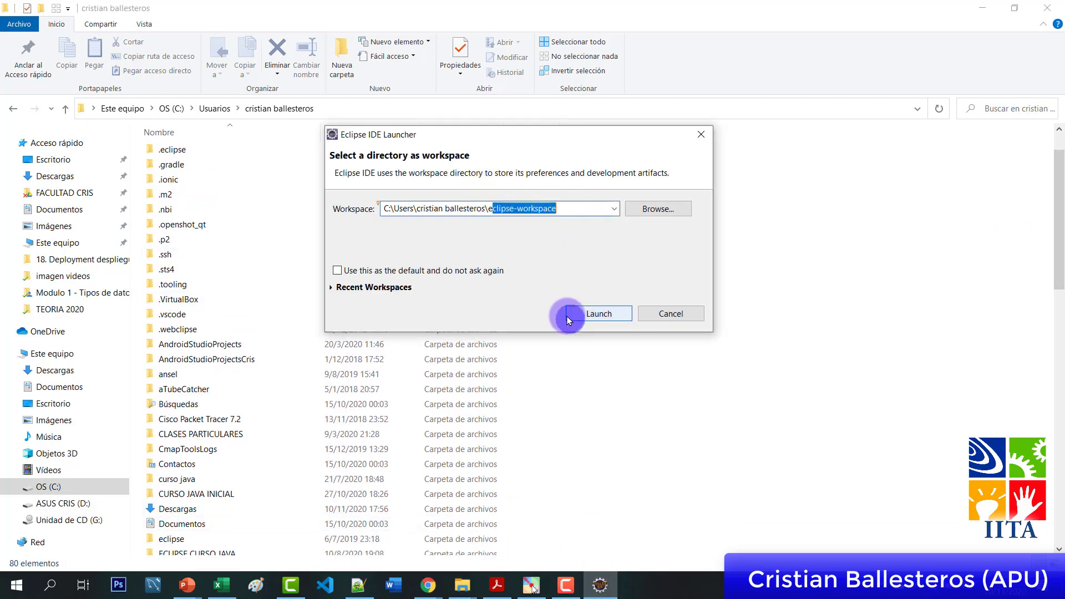
Return to File Explorer and locate the eclipse-workspace folder in the personal user folder
click(624, 449)
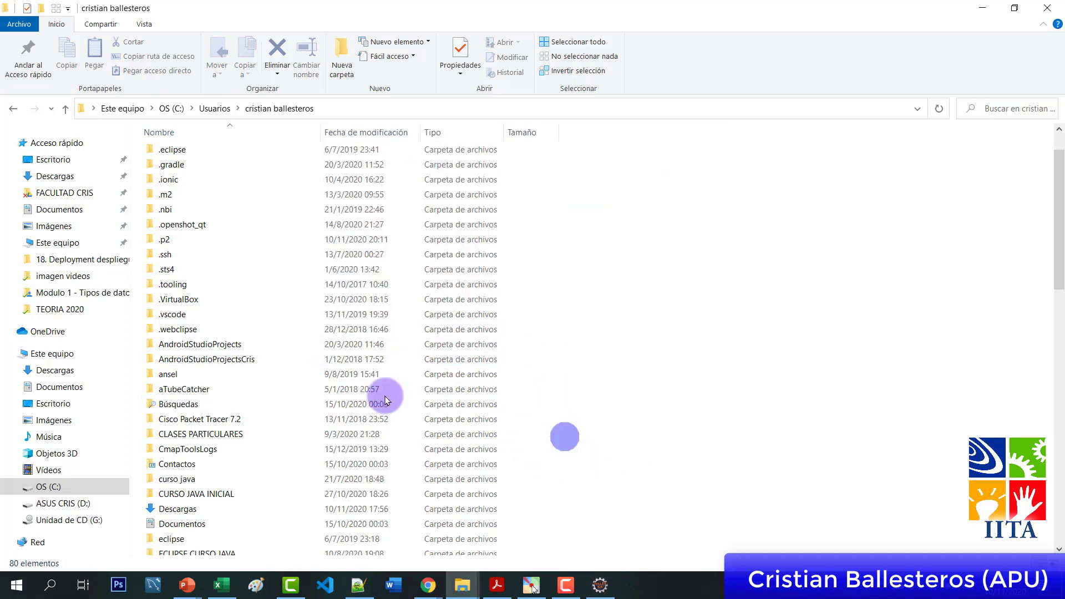
click(238, 285)
key(e)
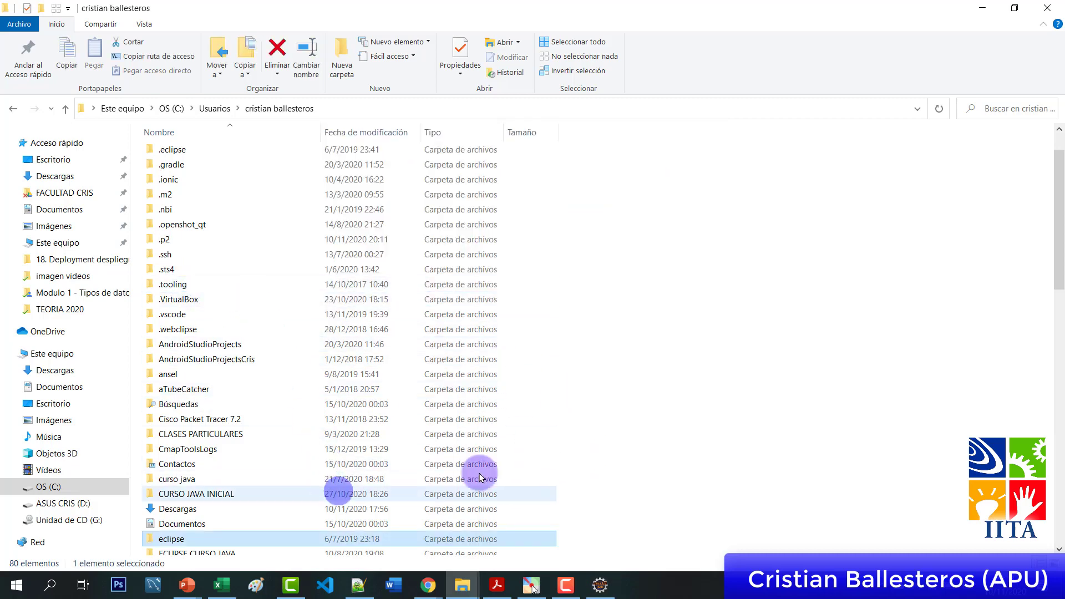
click(1058, 333)
drag(1058, 341, 1017, 361)
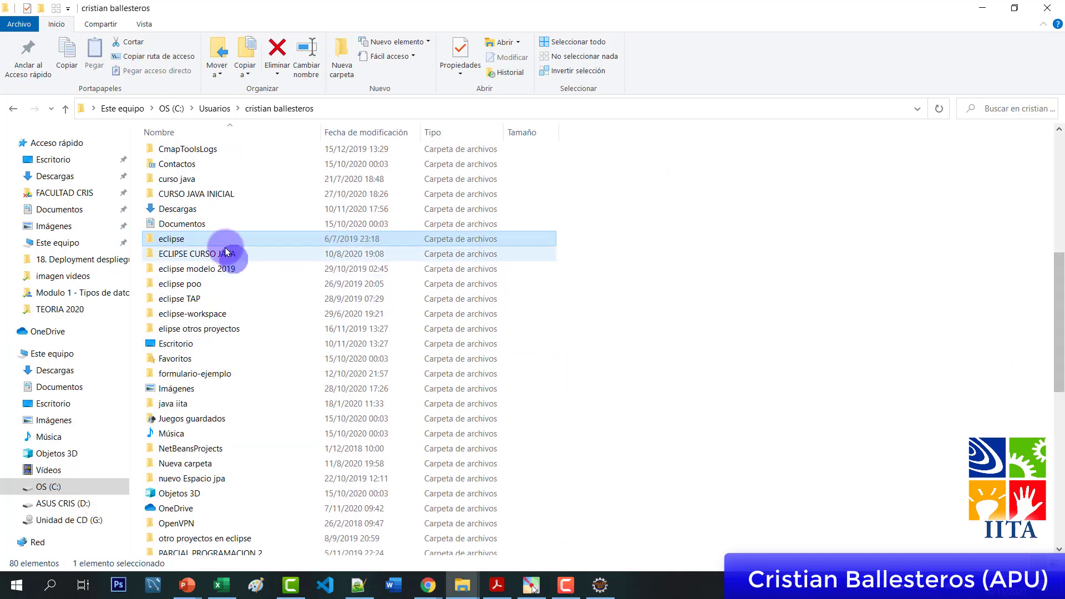
click(225, 315)
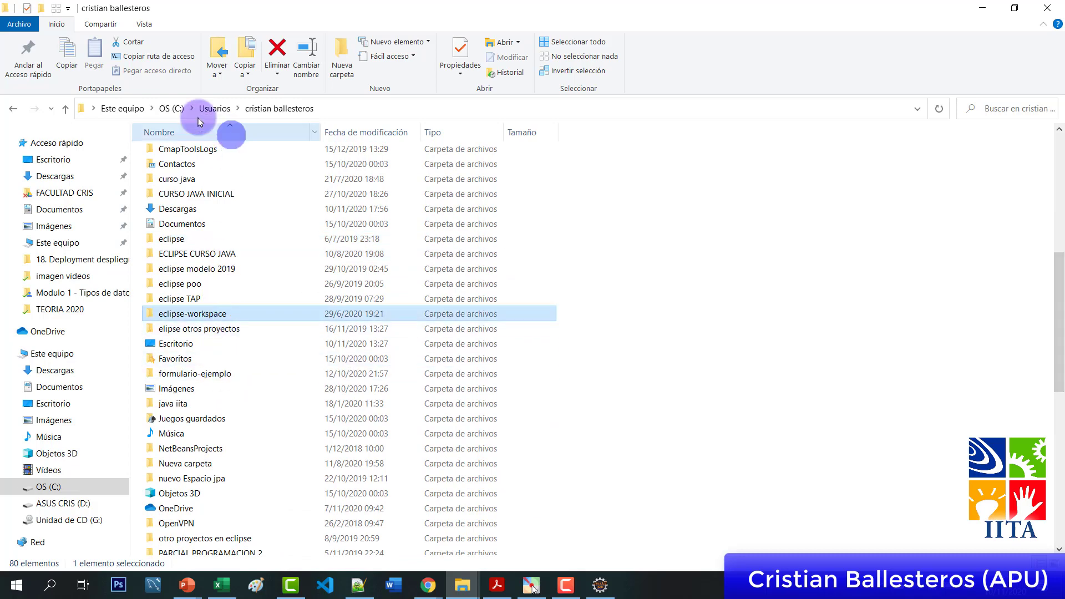
Show the user folder's contents as extra large icons and open the eclipse-workspace folder
click(145, 25)
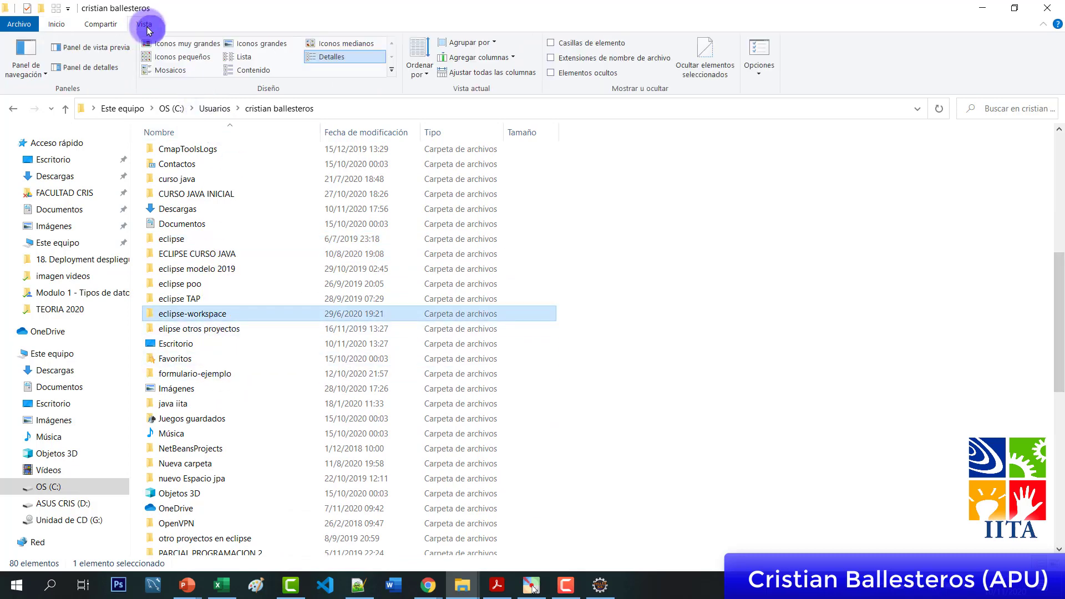
click(195, 45)
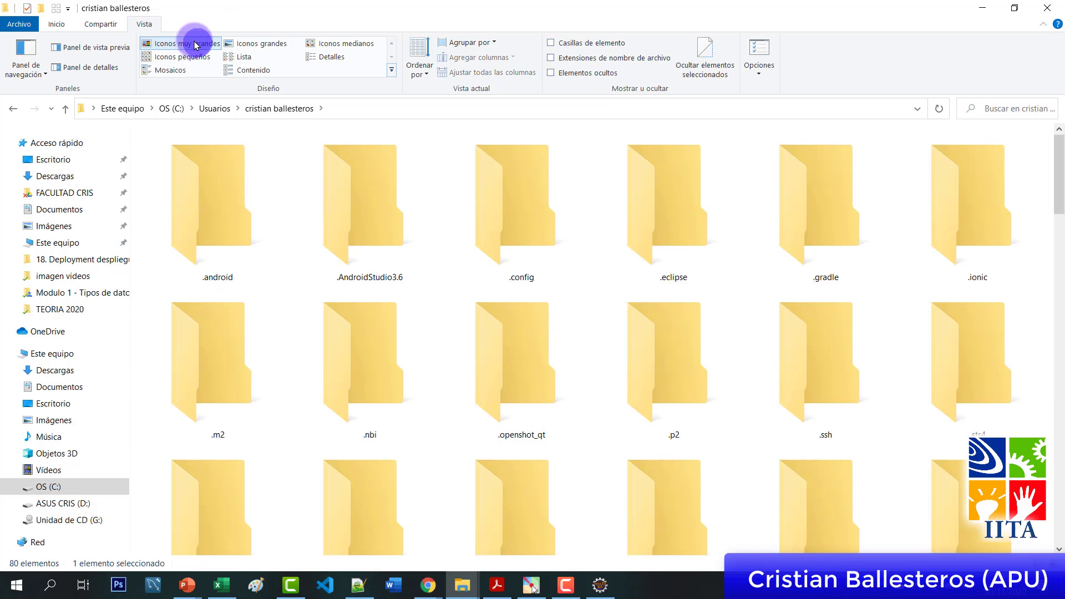
drag(1058, 189, 1059, 334)
double_click(809, 262)
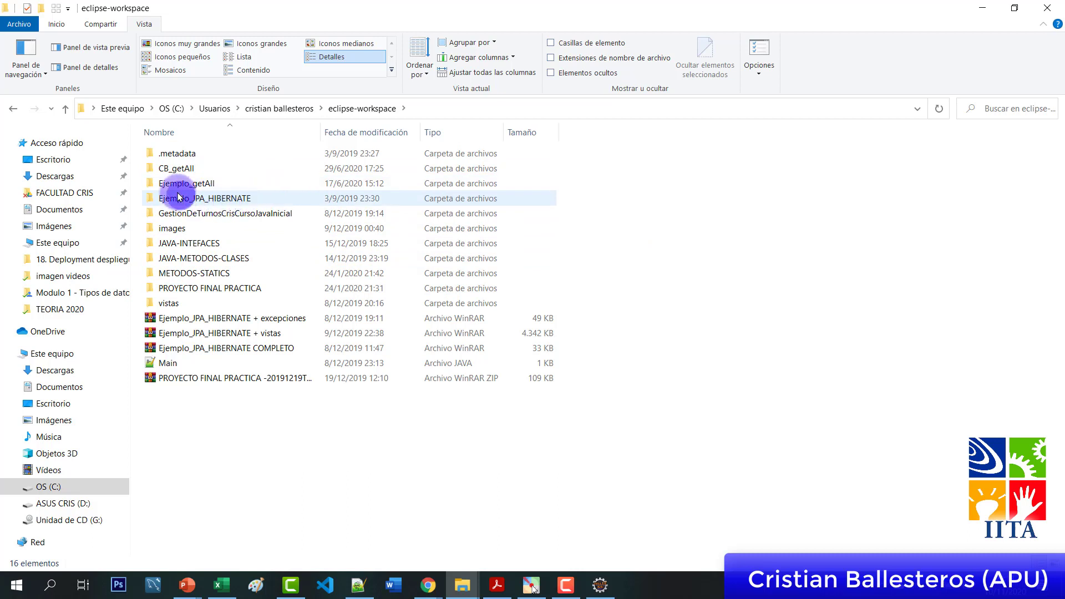
Inspect the project folders in eclipse-workspace, such as Ejemplo_JPA_HIBERNATE, and minimize File Explorer
click(214, 200)
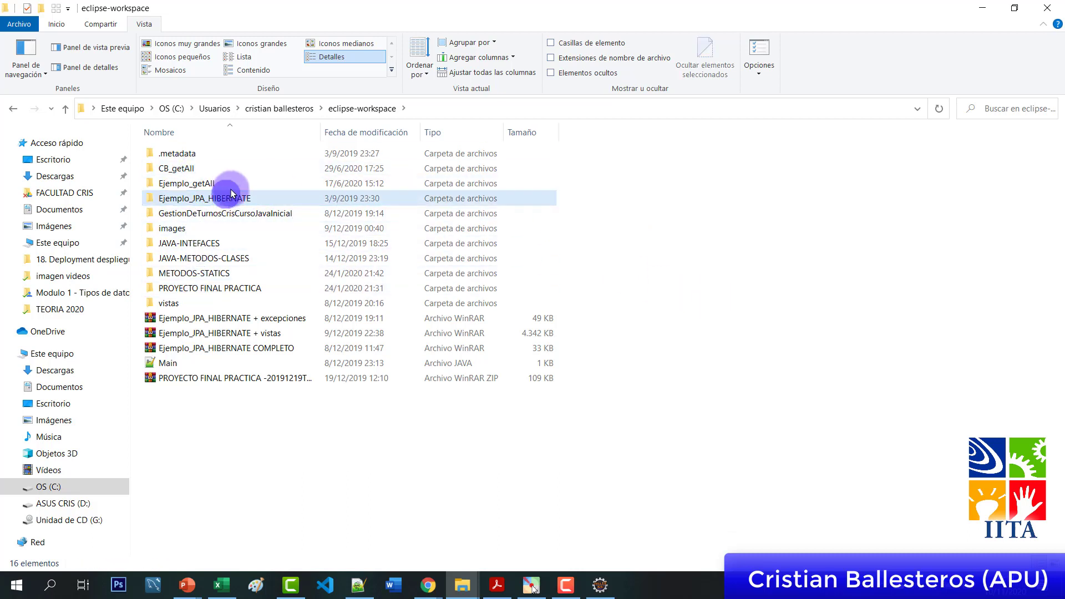
click(718, 293)
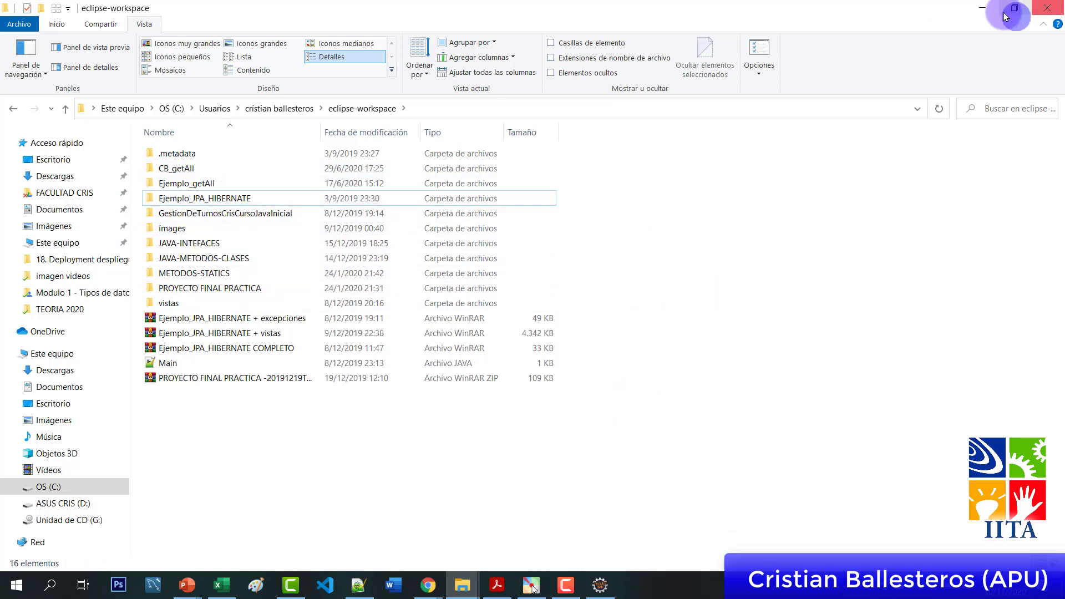
click(985, 11)
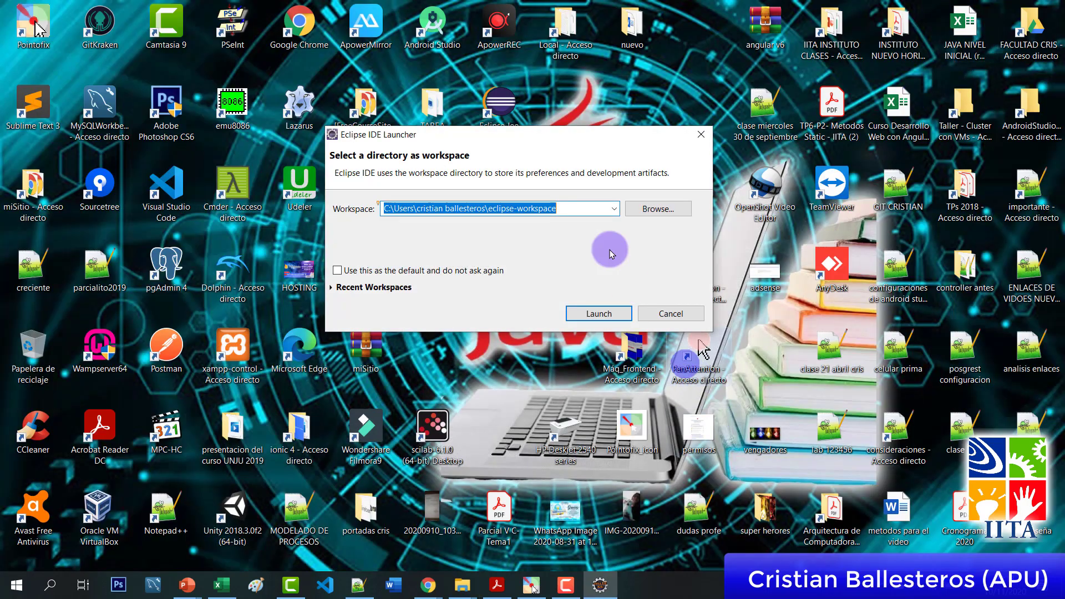
Browse for a different workspace directory and move up from eclipse-workspace to the personal user folder
click(562, 208)
drag(563, 209, 480, 208)
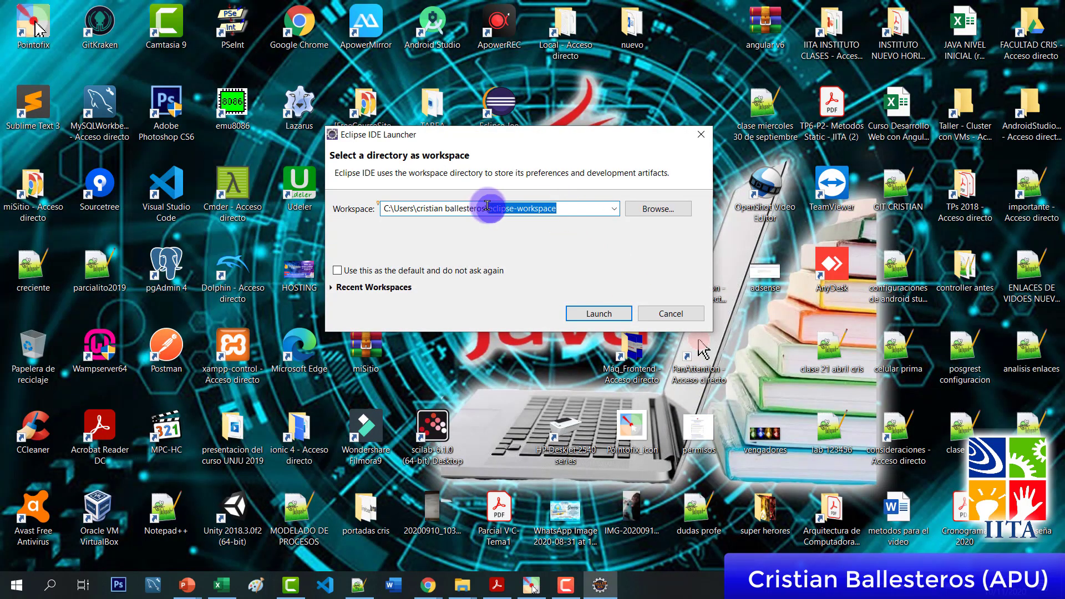
click(656, 215)
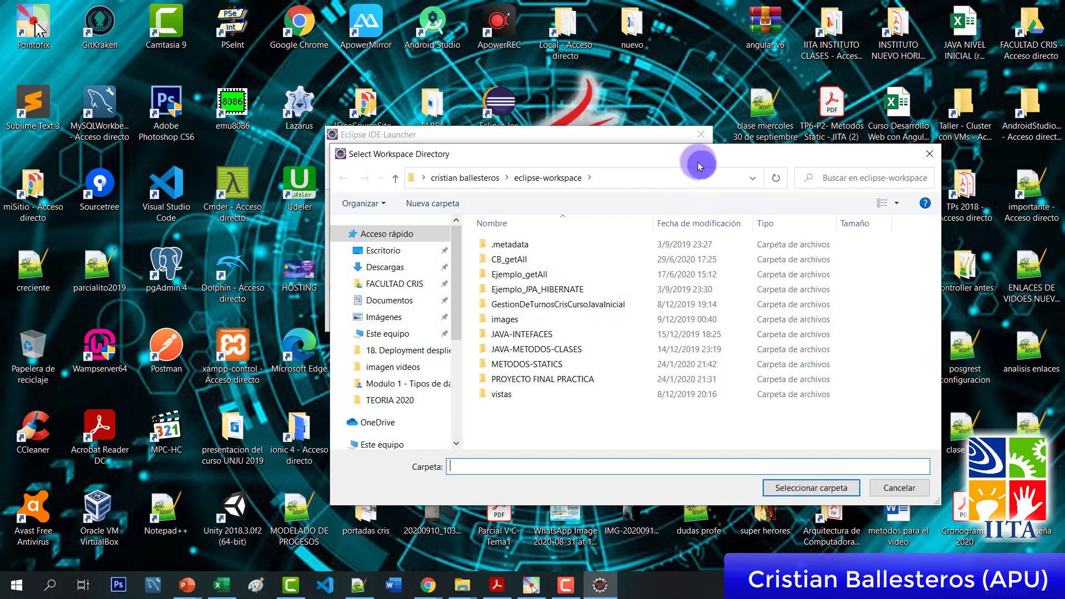
drag(699, 157, 634, 239)
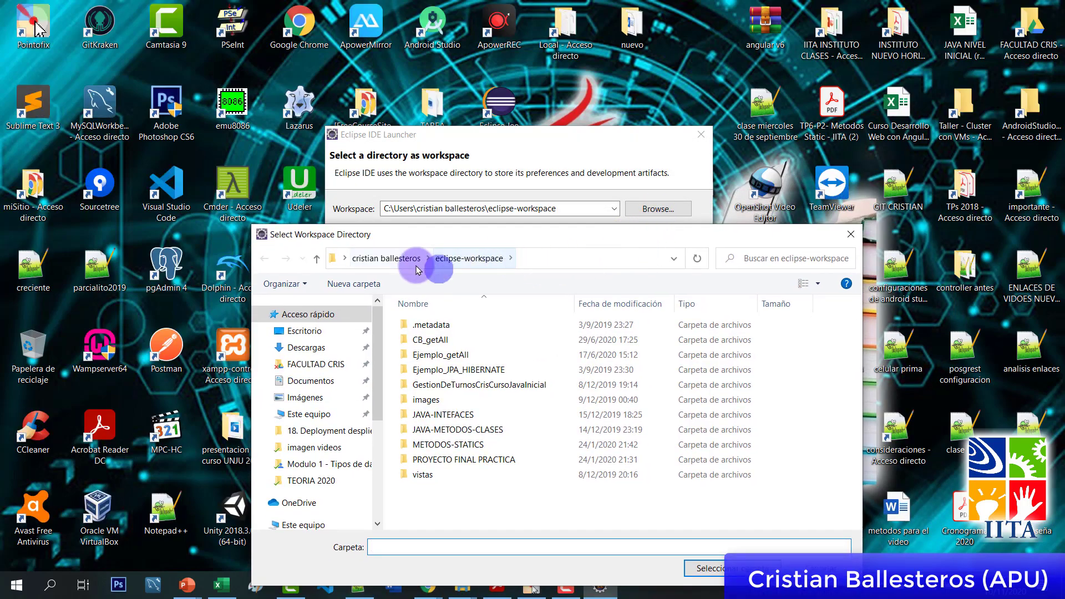
click(543, 258)
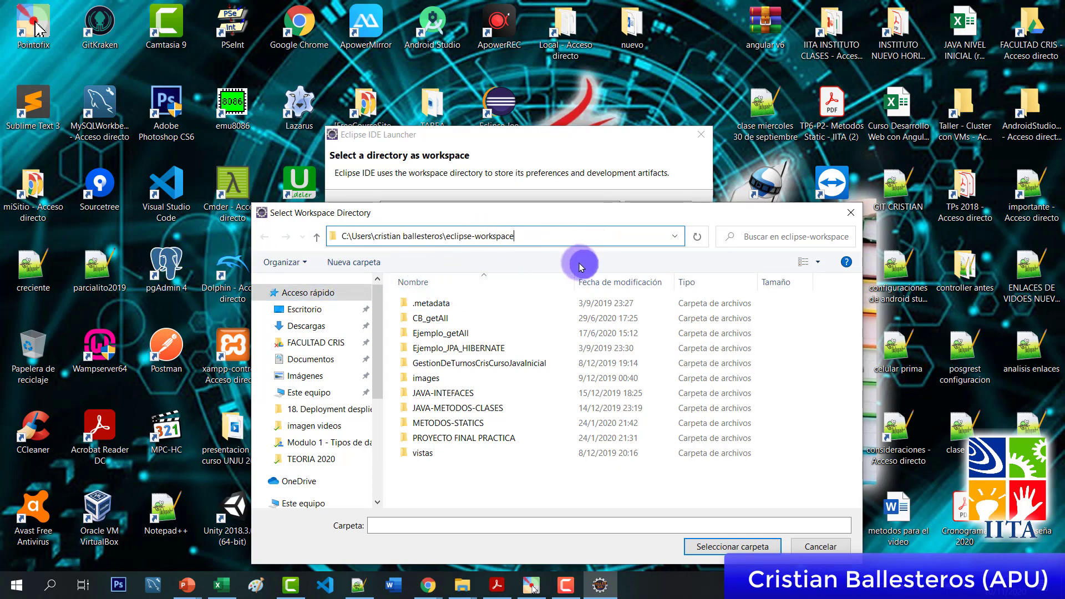
click(326, 238)
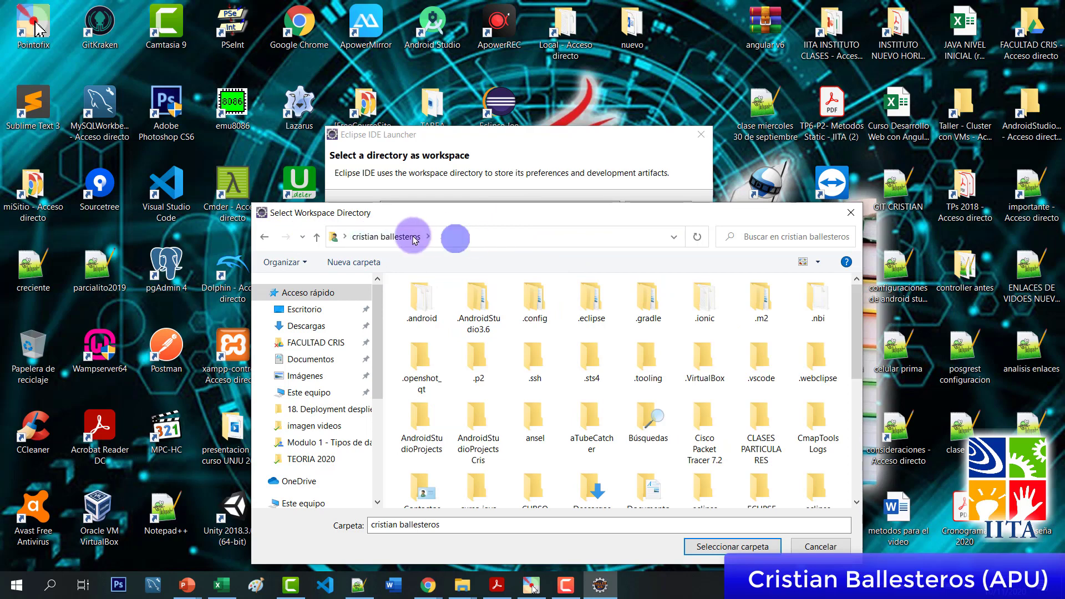
Create a new folder named CURSO JAVA DESDE CERO in the personal user folder
click(452, 236)
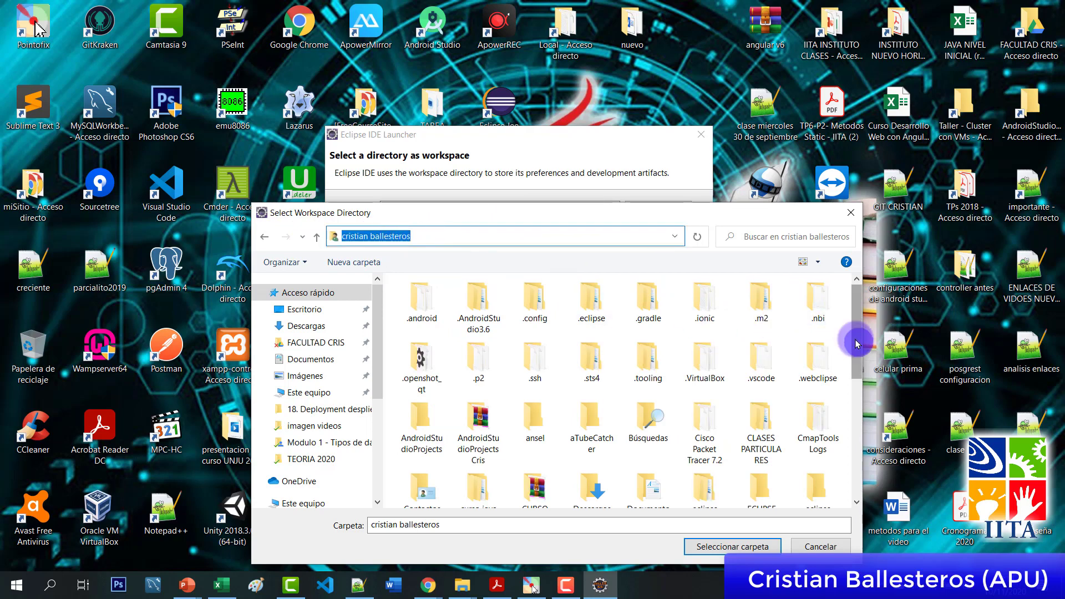
scroll(860, 351, down, 2)
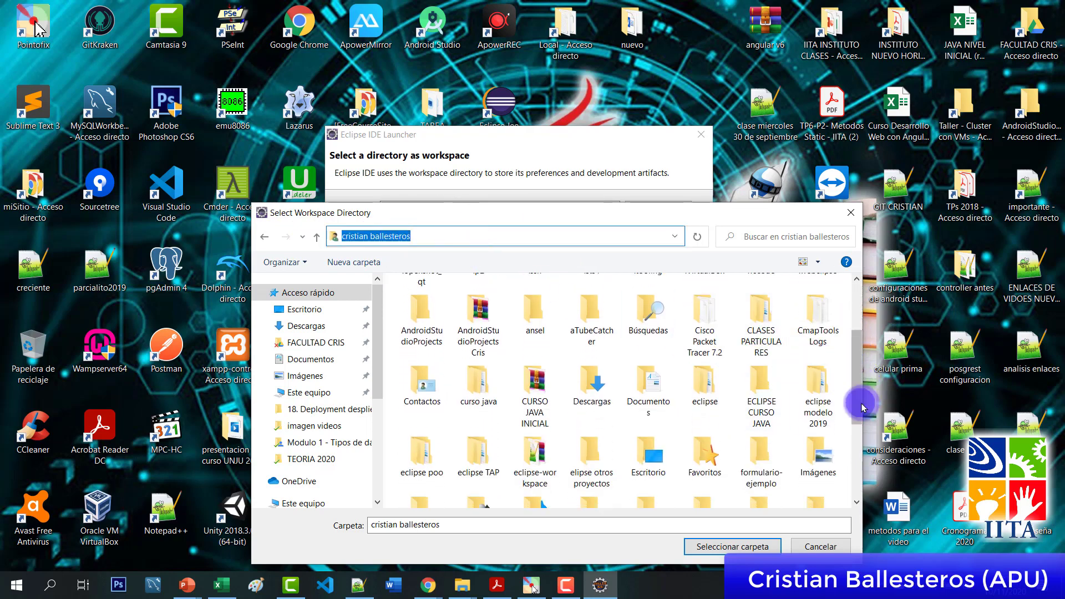
drag(857, 394, 855, 318)
click(361, 261)
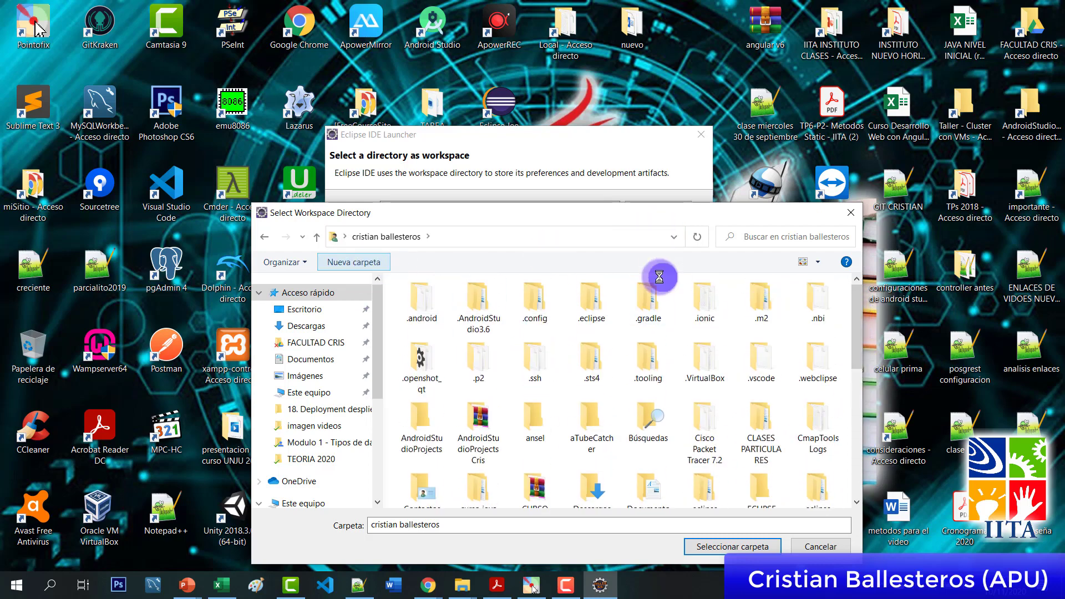
double_click(669, 216)
click(654, 235)
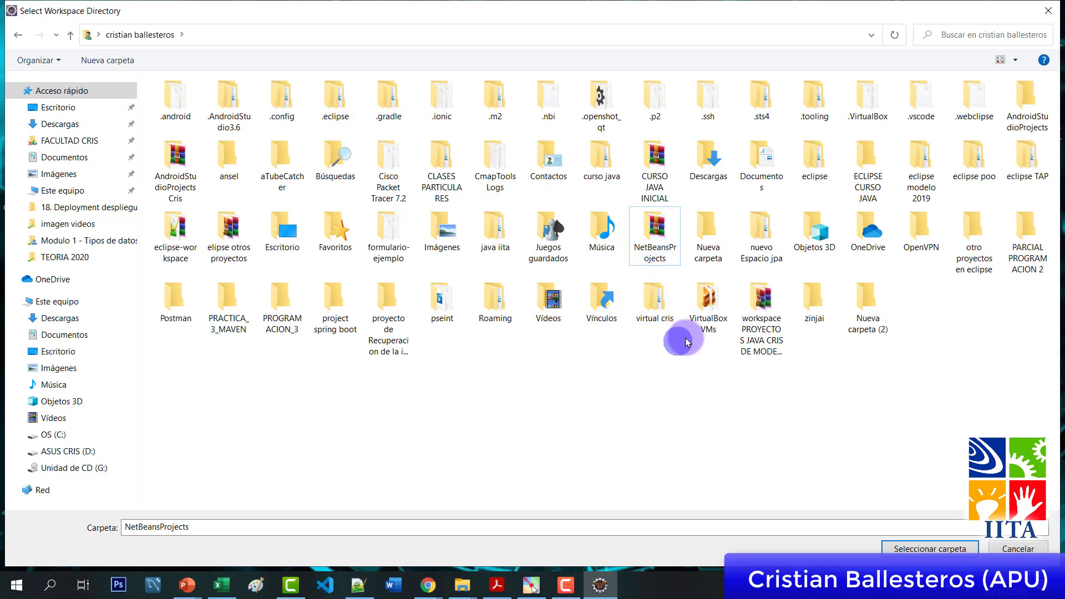
click(709, 261)
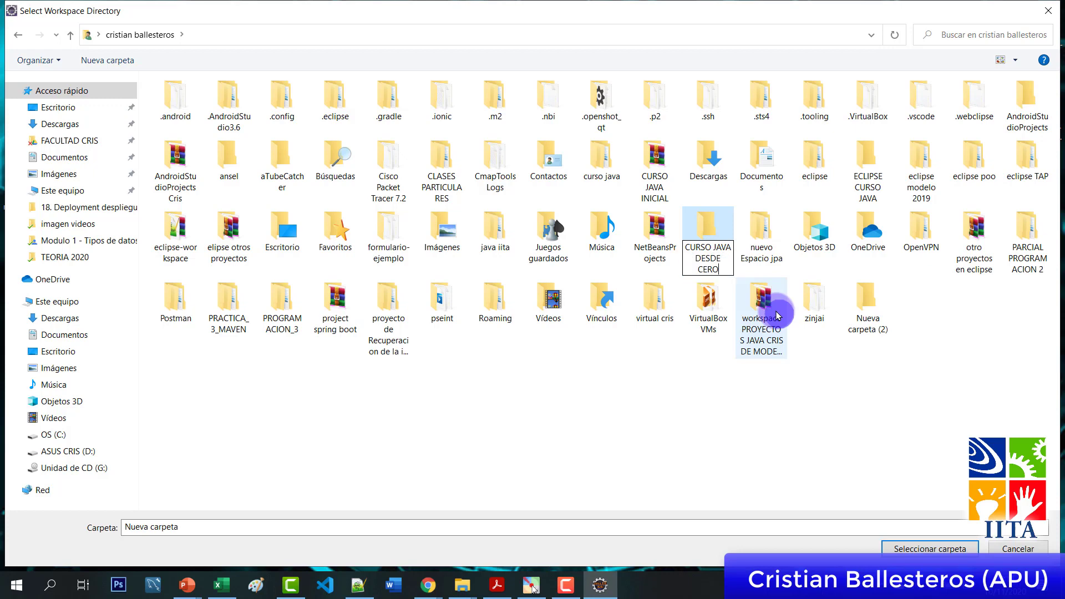
click(714, 229)
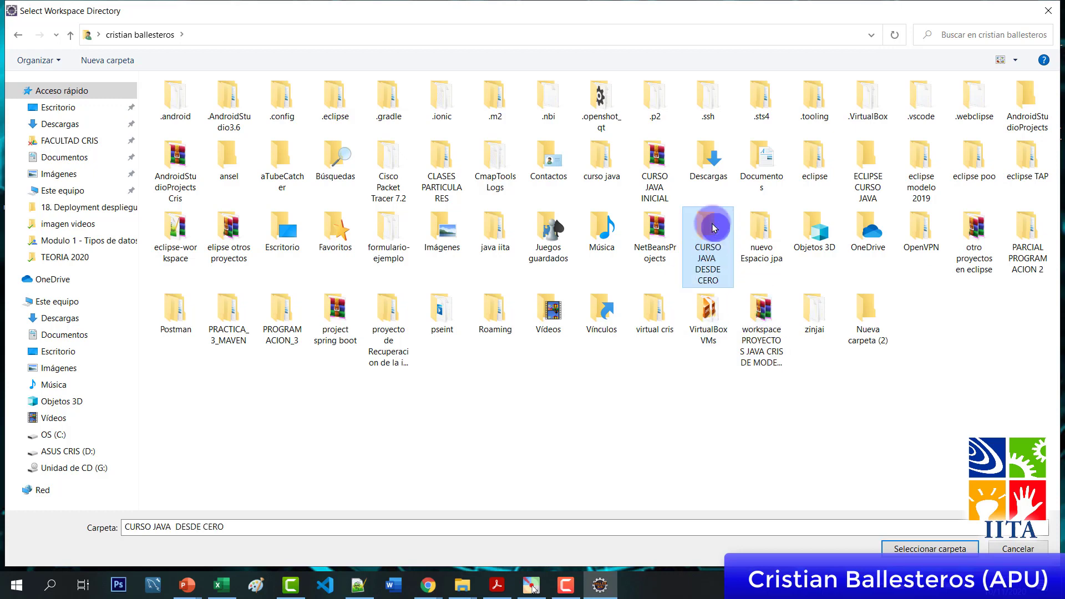
Open the CURSO JAVA DESDE CERO folder, check its path, and choose it as the workspace directory
click(703, 231)
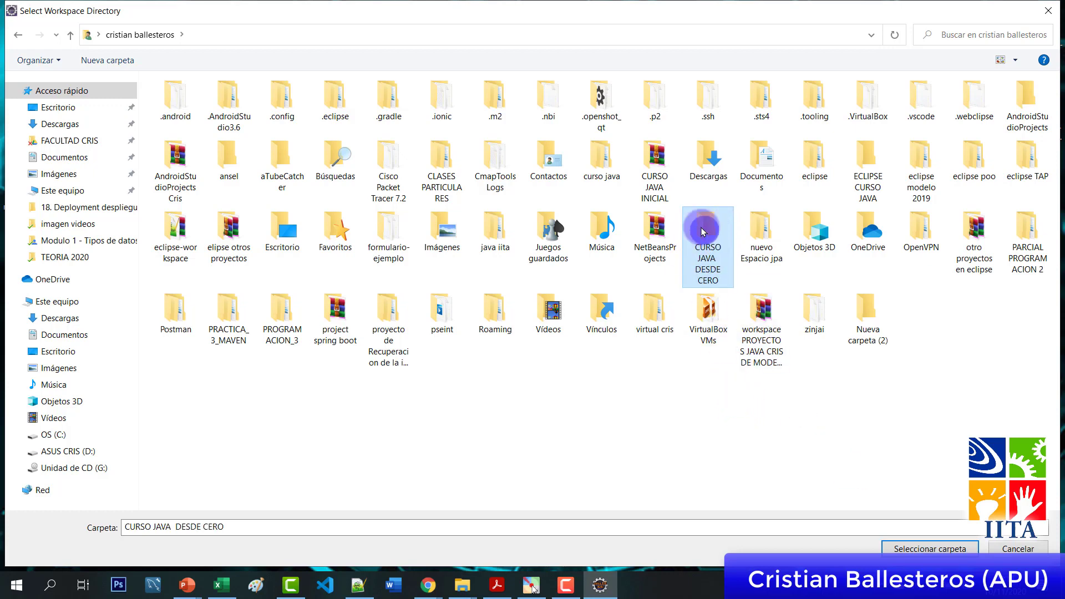
double_click(702, 229)
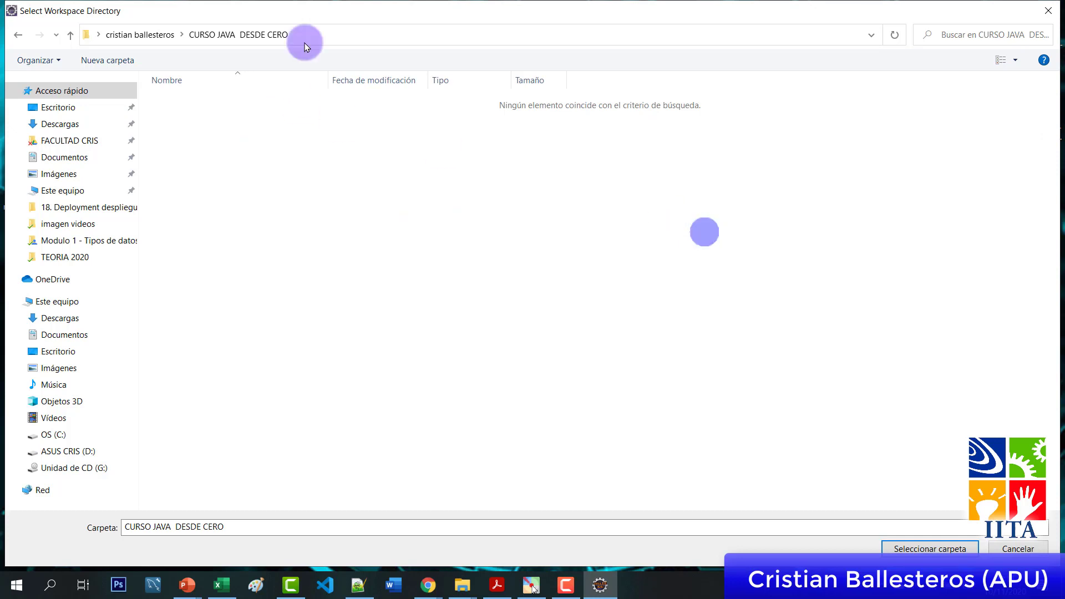
click(324, 33)
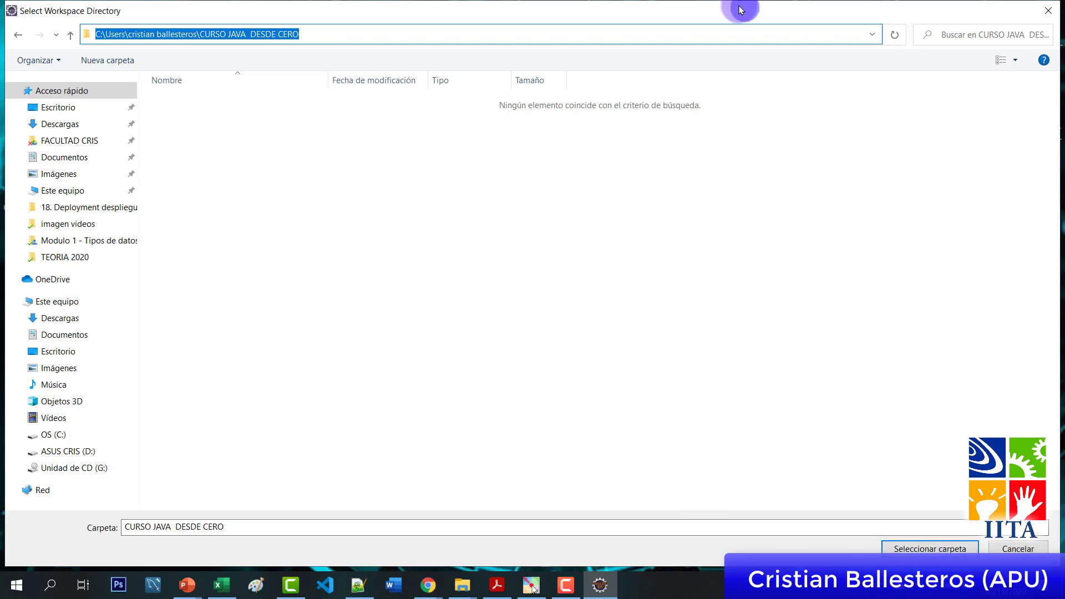
drag(744, 8, 744, 147)
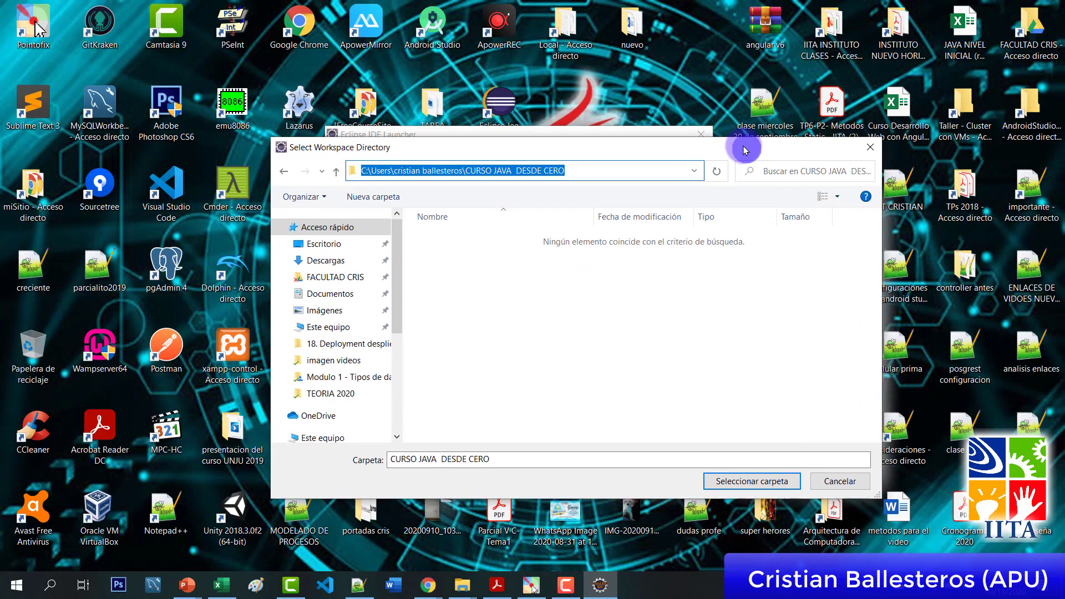
drag(568, 458, 363, 447)
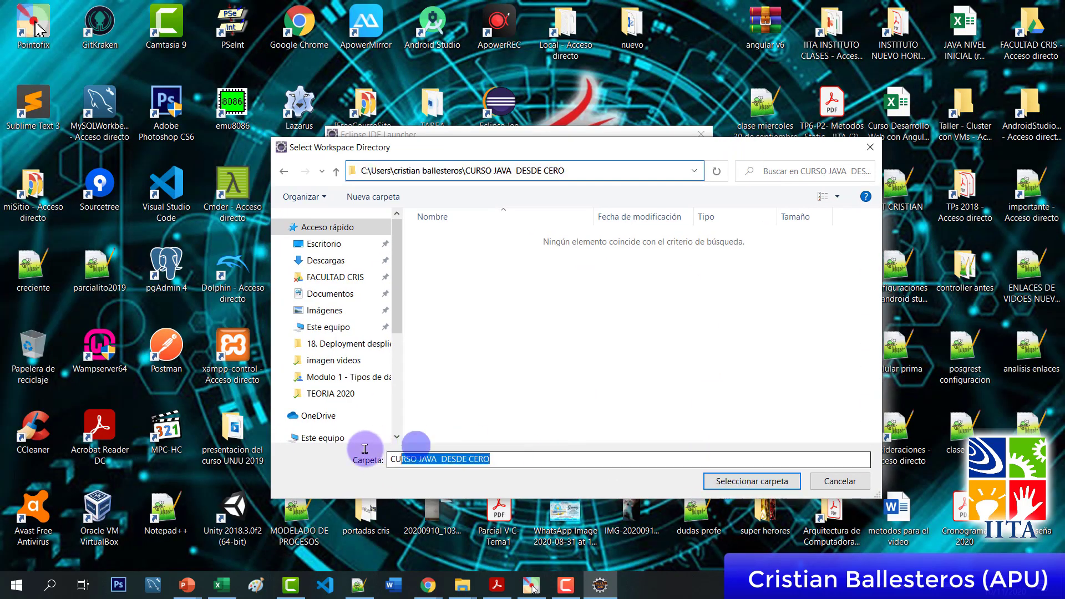
click(765, 483)
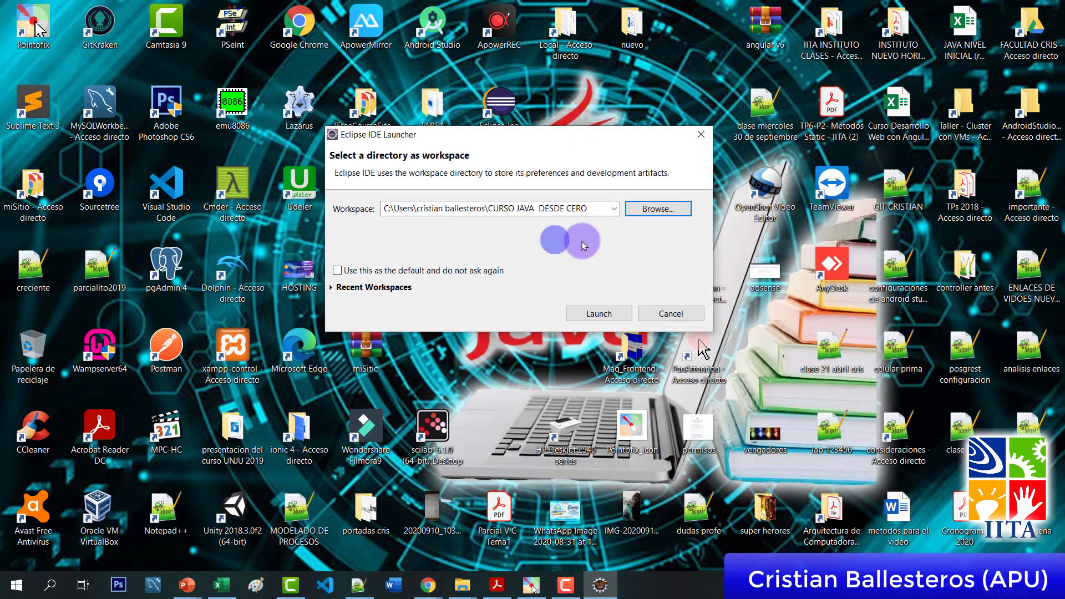
Check the workspace path in the launcher and the folder name at its end
drag(589, 209, 344, 206)
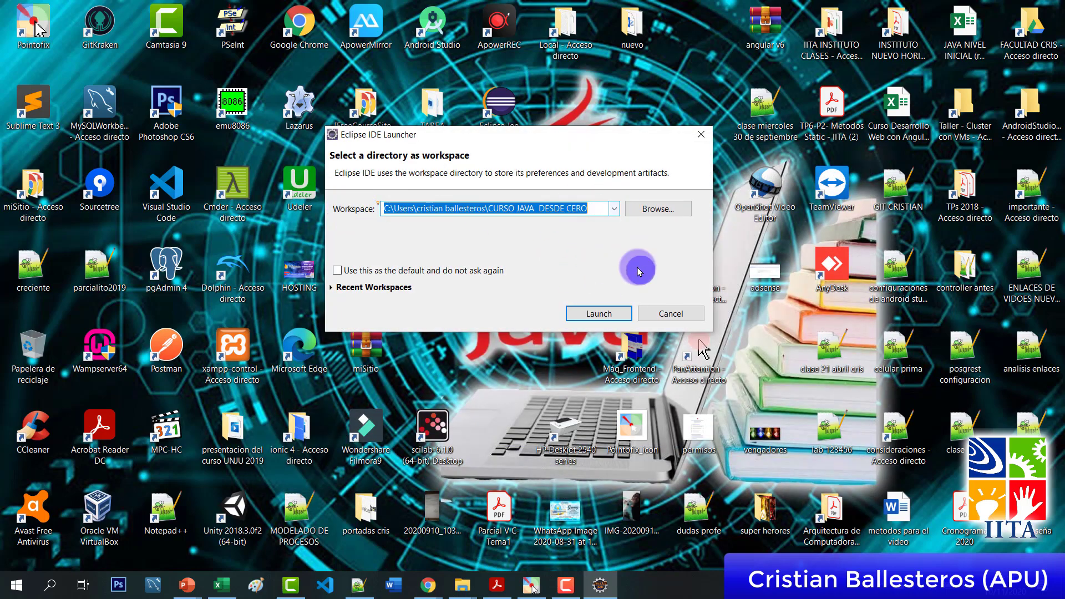
click(592, 209)
drag(592, 209, 486, 207)
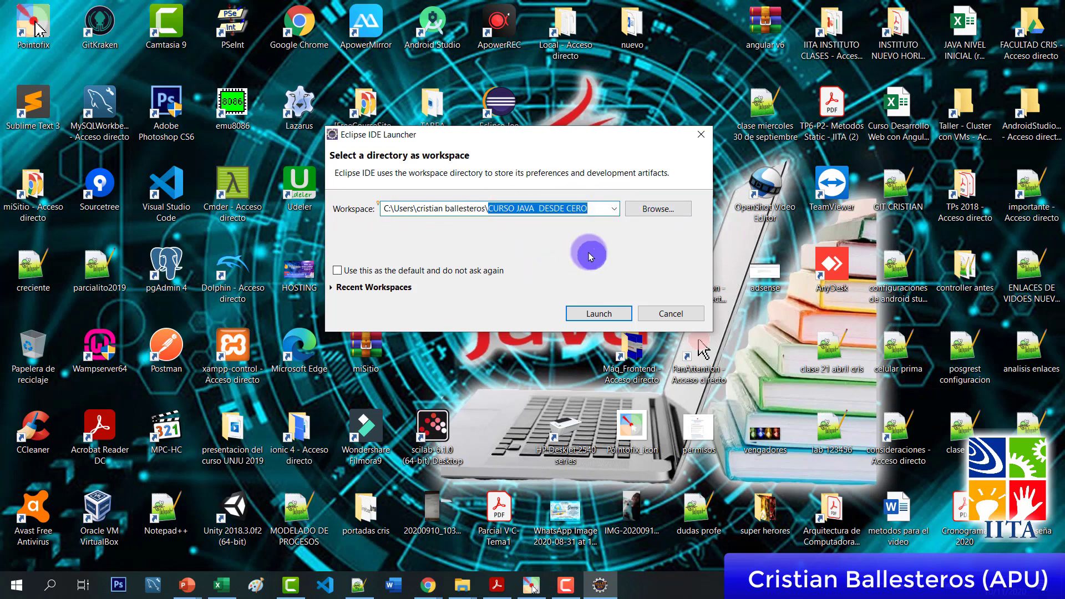
Switch to File Explorer, locate CURSO JAVA DESDE CERO in the personal user folder, and open it
click(460, 585)
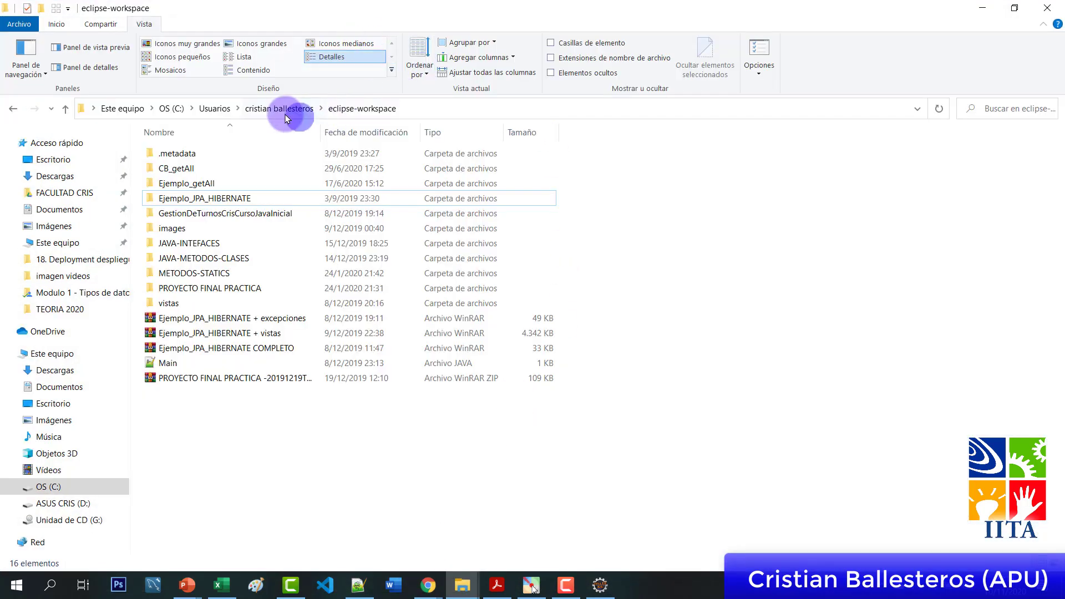
click(278, 108)
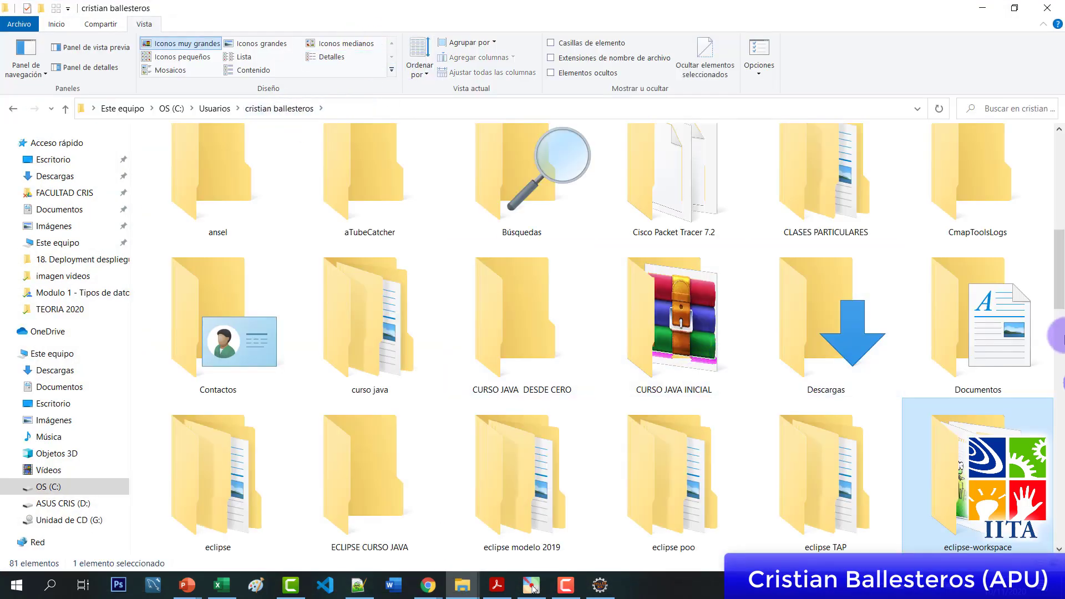
drag(1060, 285, 1059, 344)
click(716, 287)
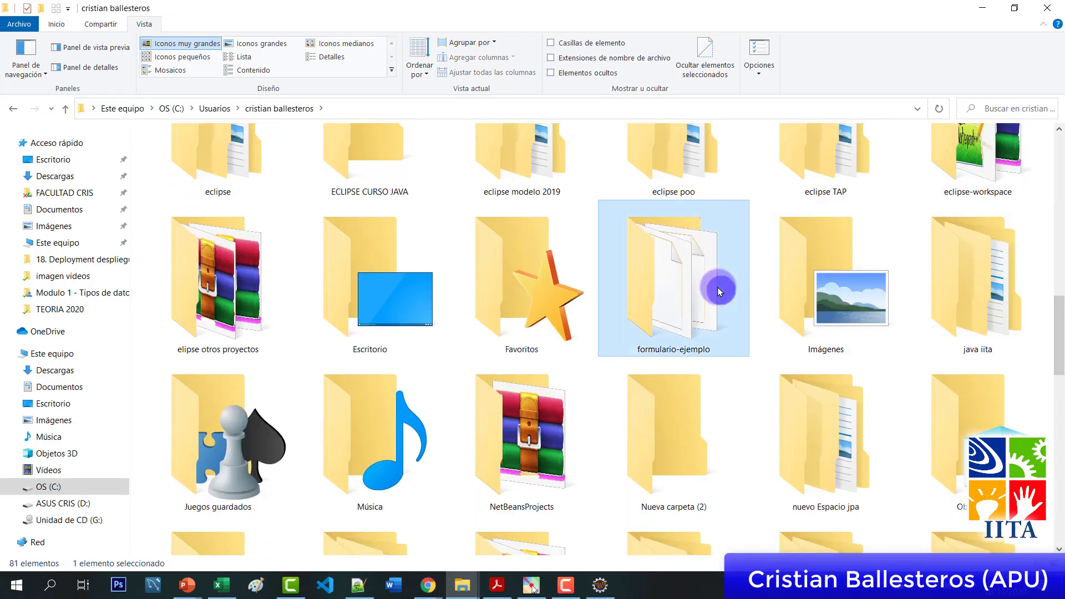
key(c)
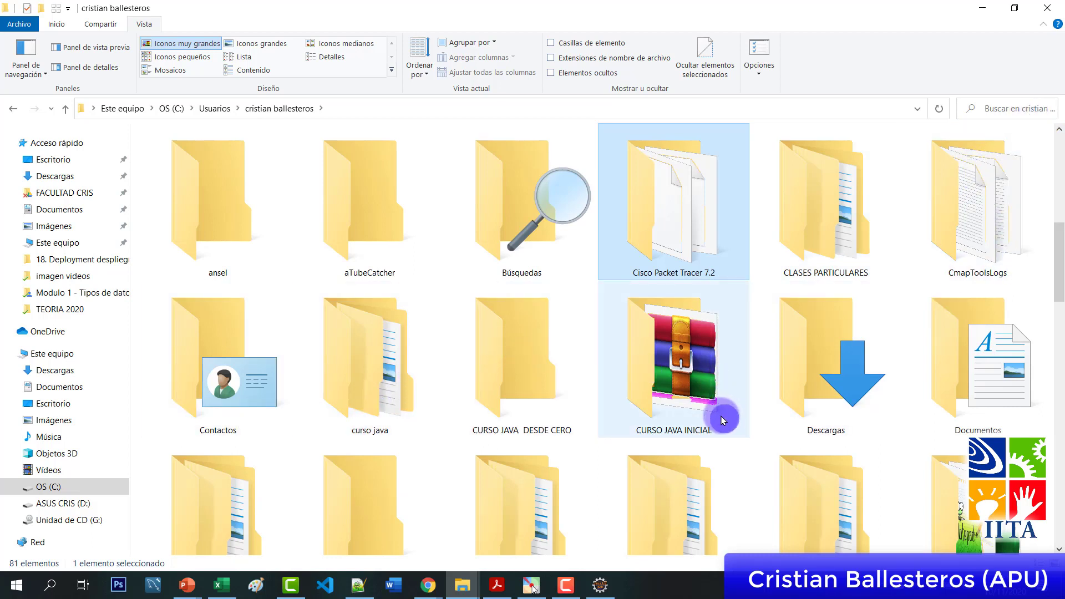
key(c)
key(c)
key(c)
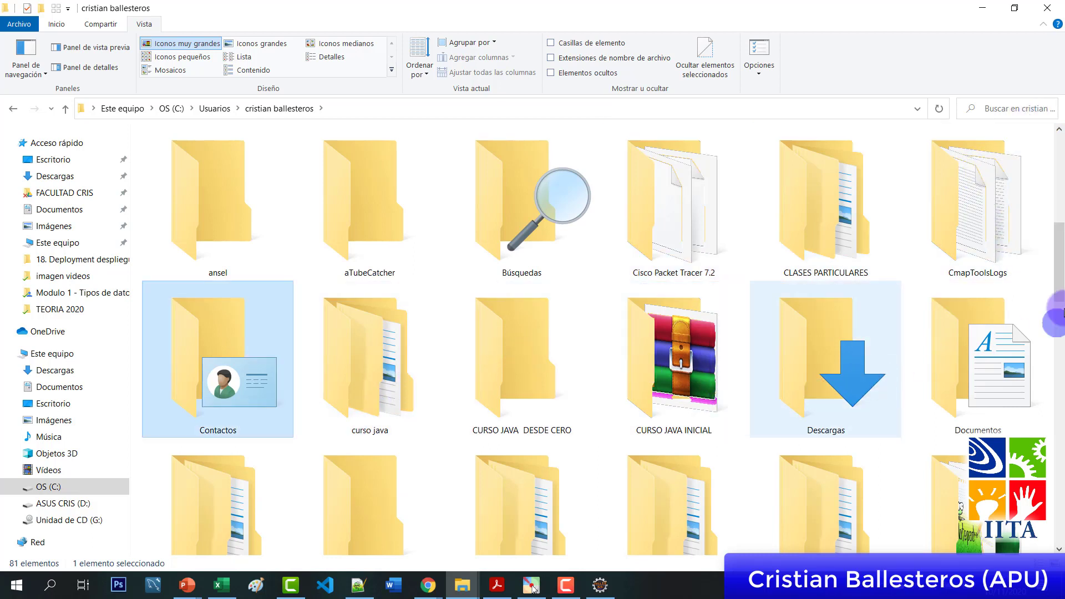
key(c)
click(541, 362)
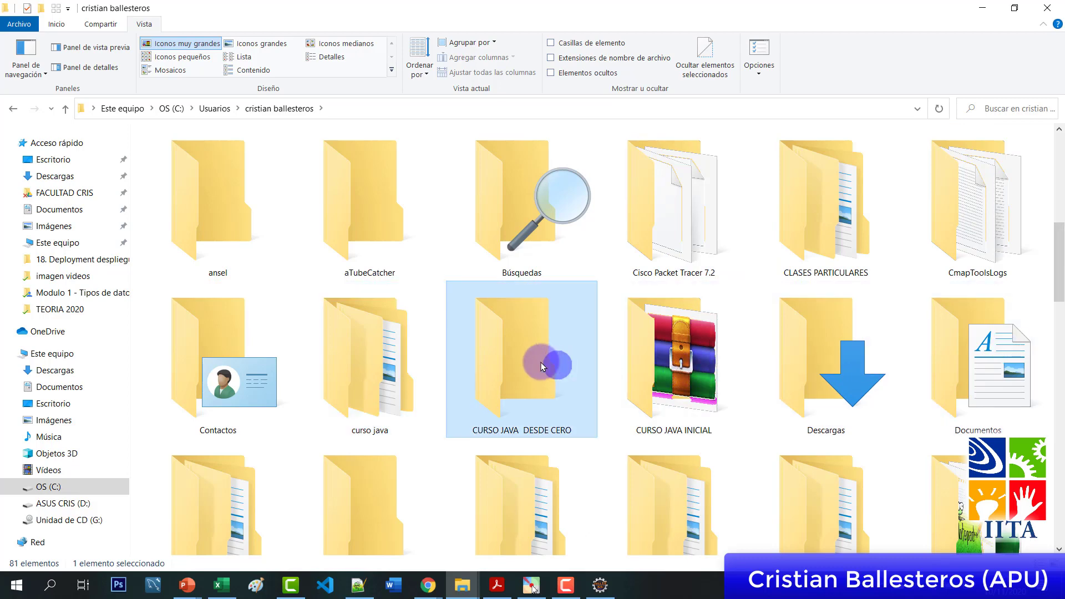
double_click(506, 362)
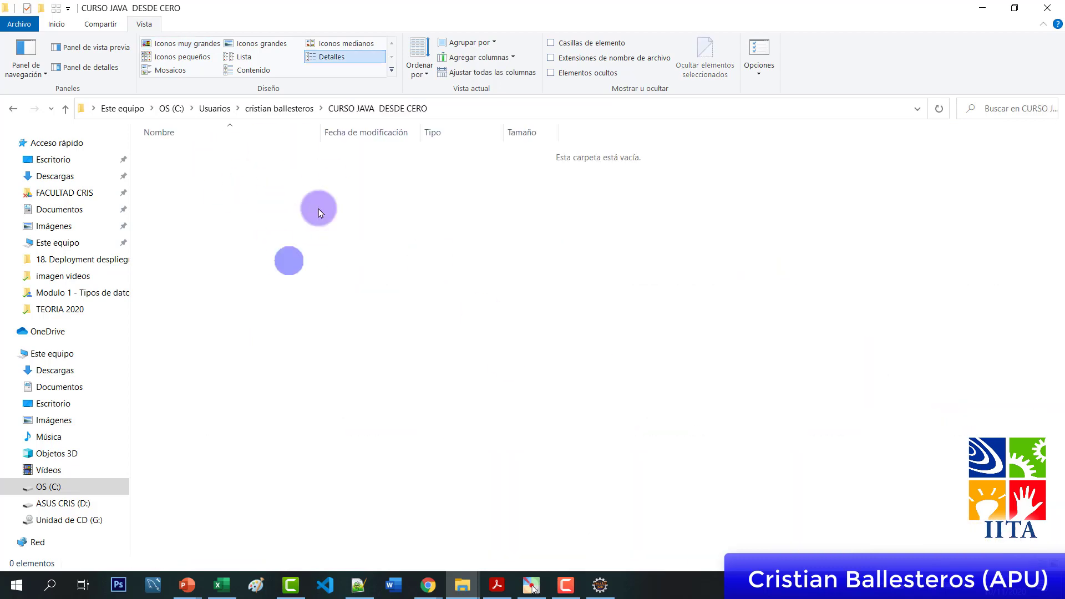
Return to the Eclipse launcher and launch Eclipse with the CURSO JAVA DESDE CERO workspace
click(602, 584)
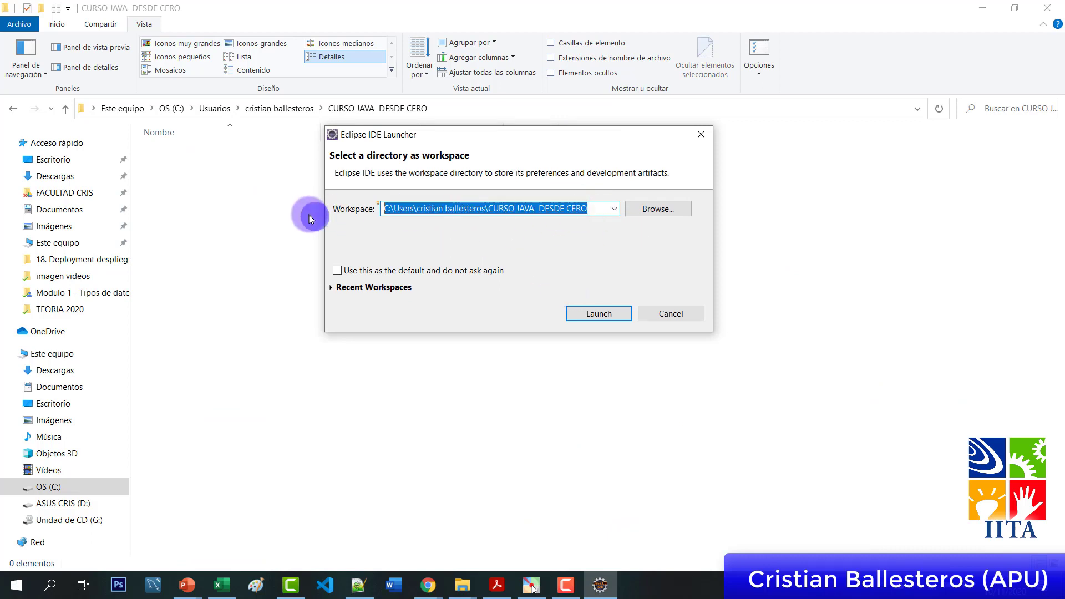
drag(599, 137, 600, 141)
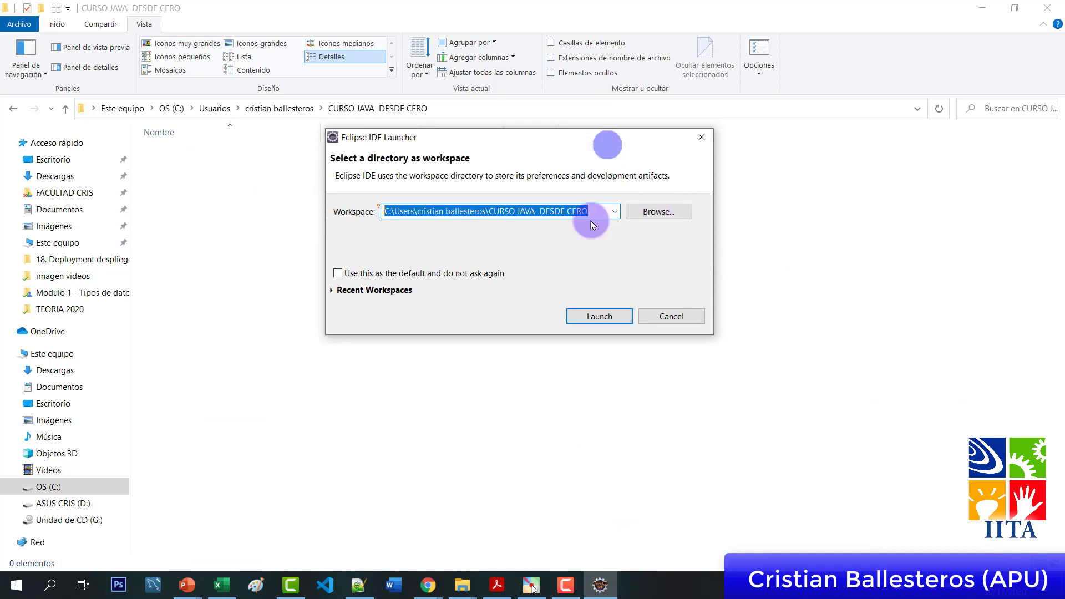
click(599, 316)
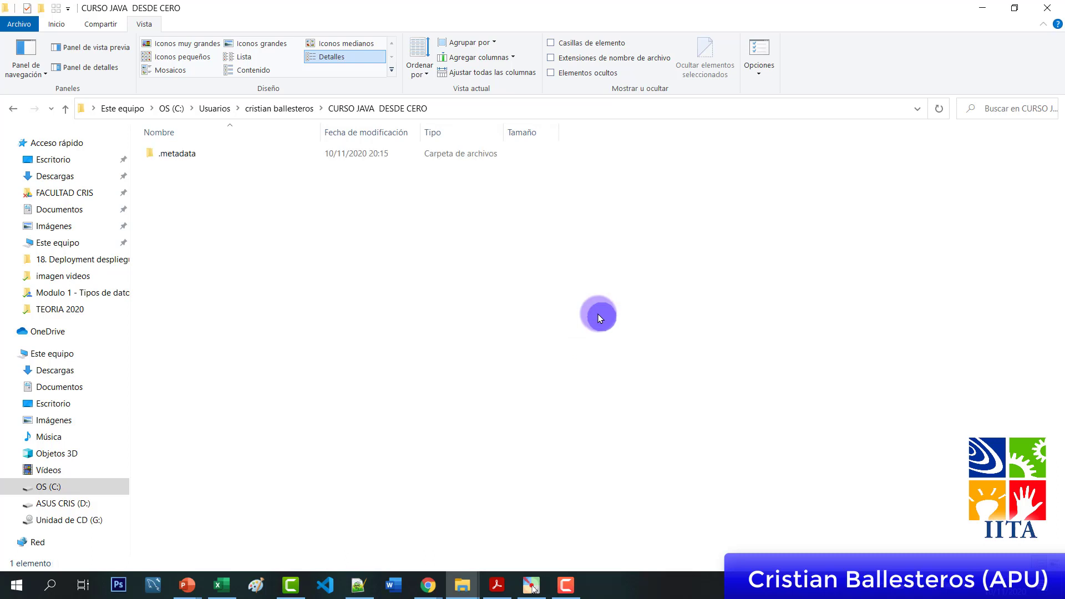
Inspect the contents of the .metadata folder in the workspace directory and return to its parent folder
click(175, 160)
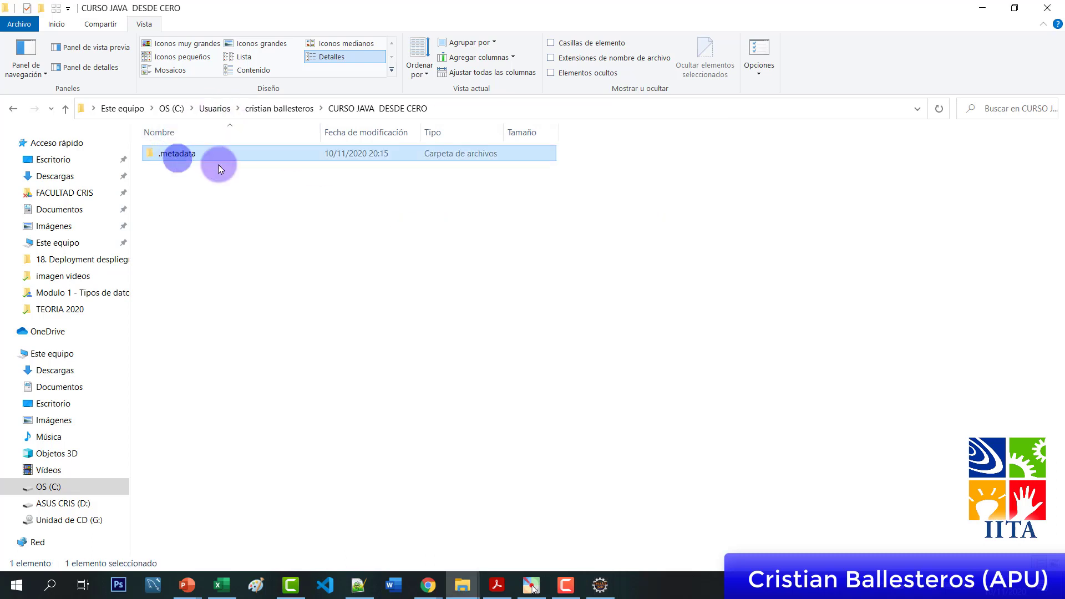
click(232, 163)
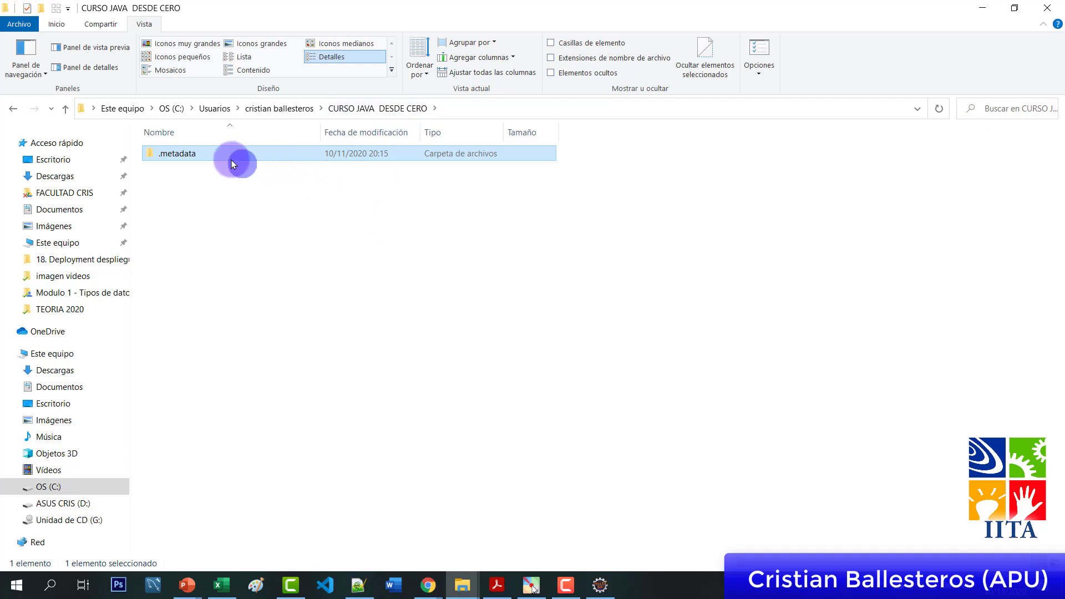
double_click(203, 158)
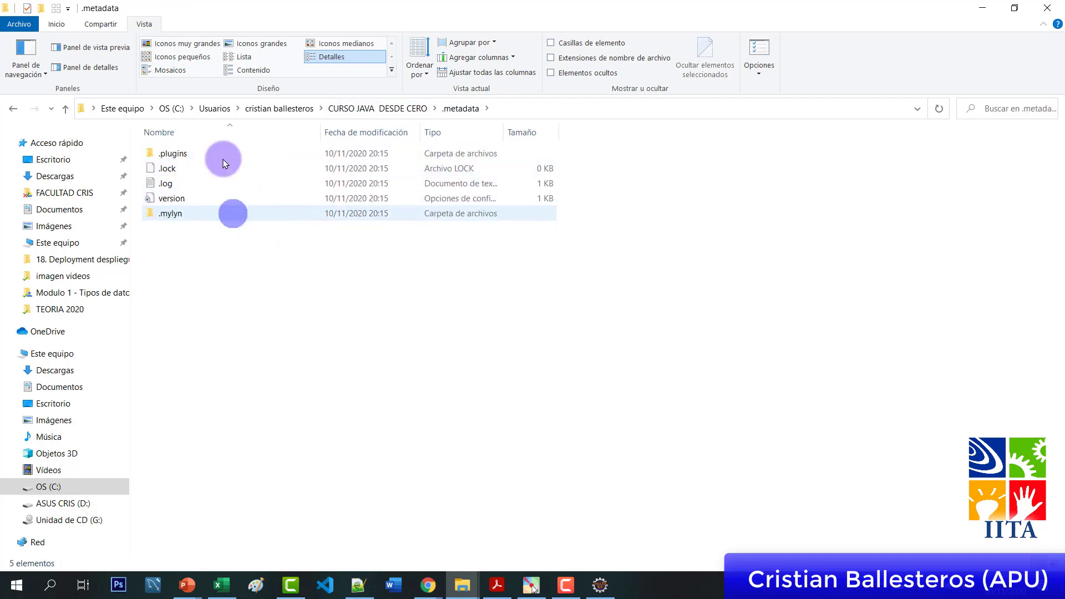
key(alt+Left)
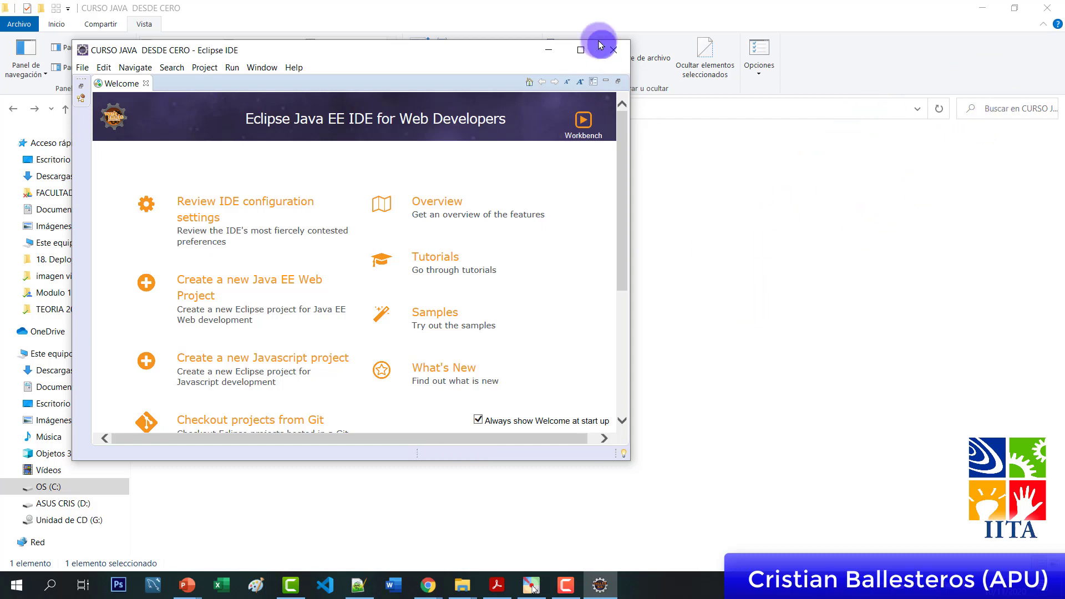
Maximize the Eclipse window and close the Welcome page
drag(435, 52, 641, 68)
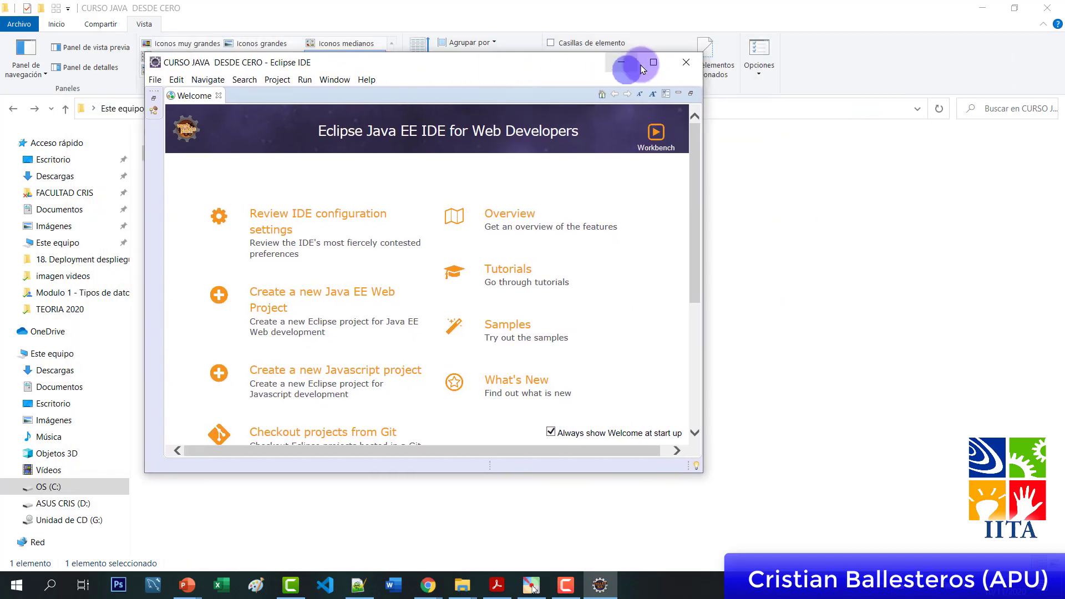
click(659, 65)
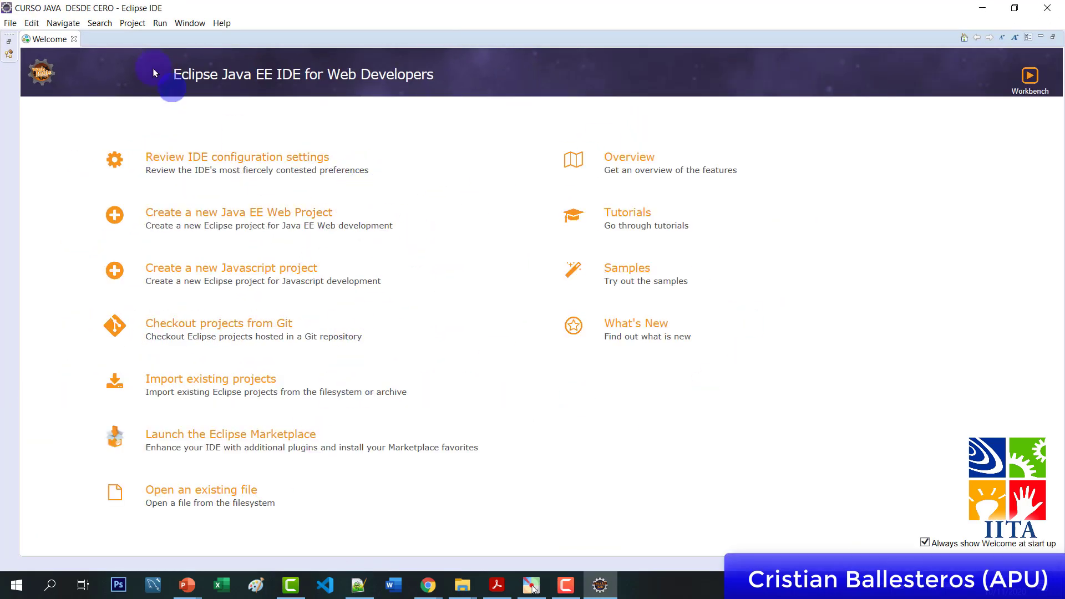
click(75, 40)
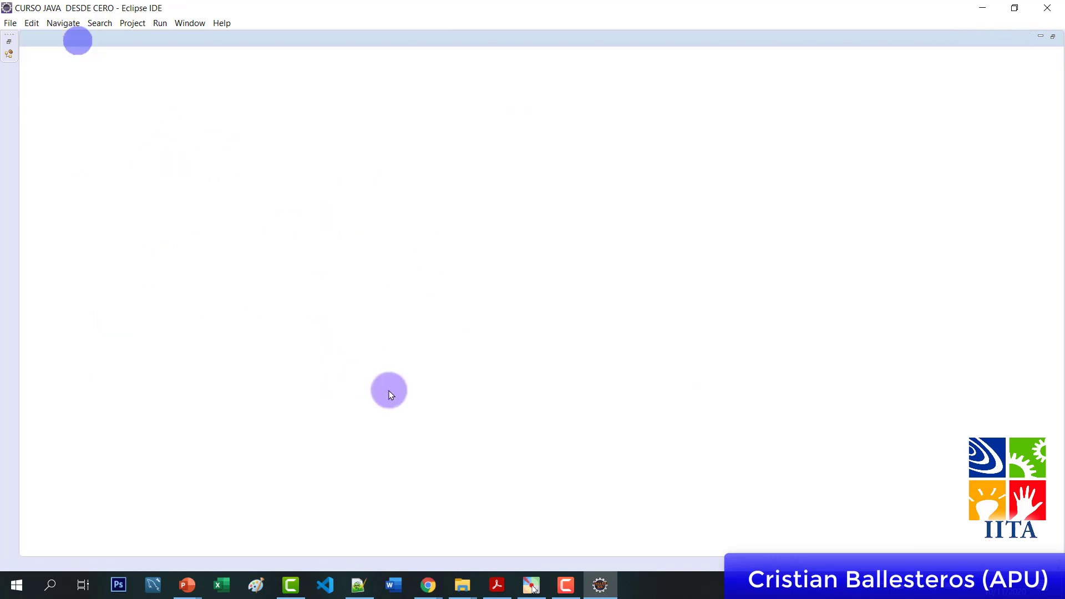
click(392, 394)
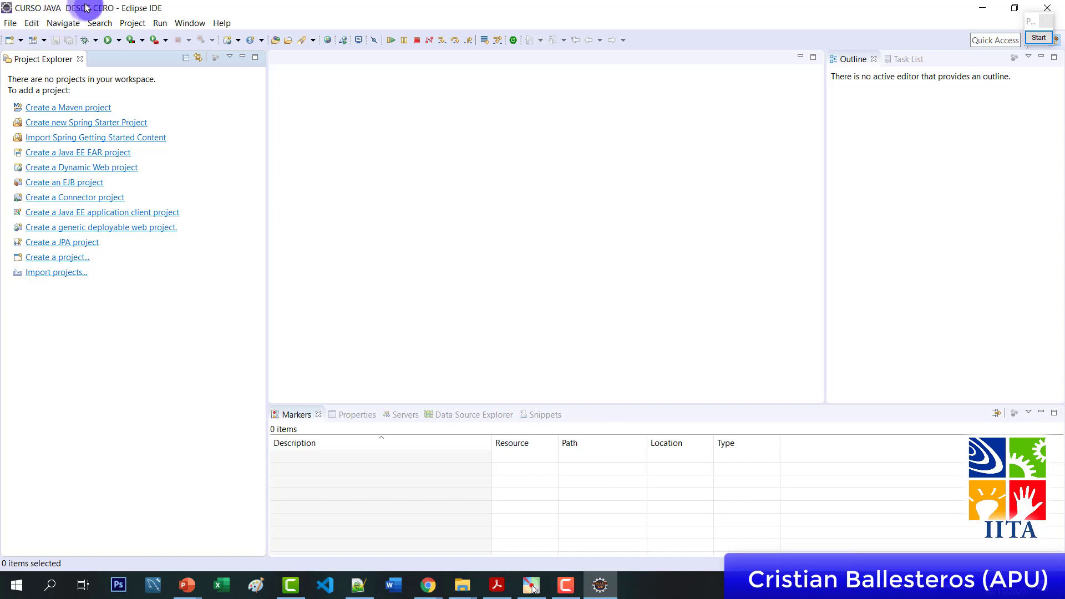
Display the list of views available to show in the workbench
click(190, 25)
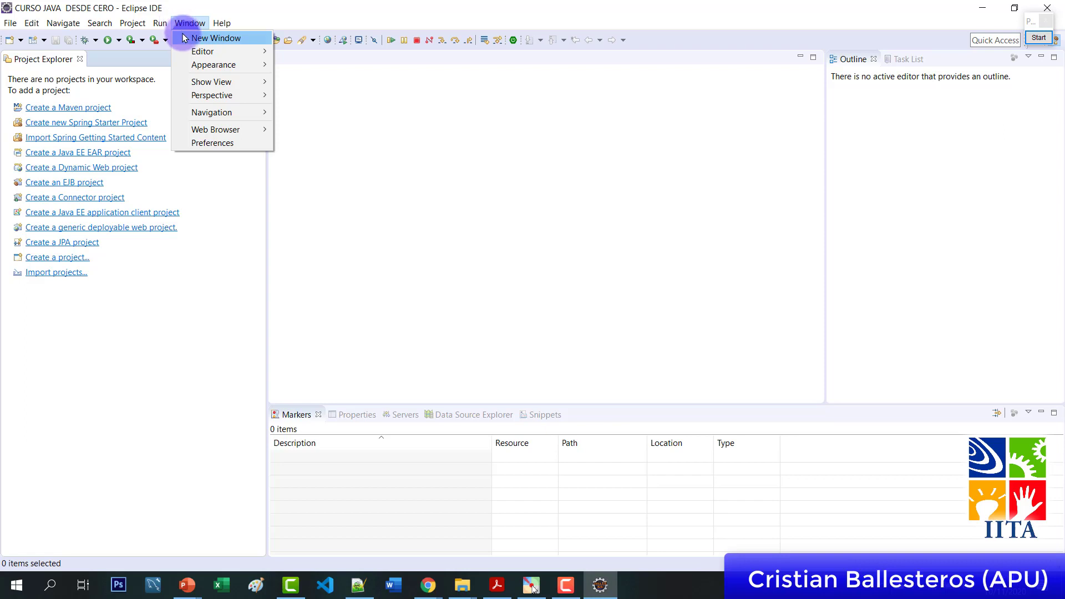
mouse_move(186, 82)
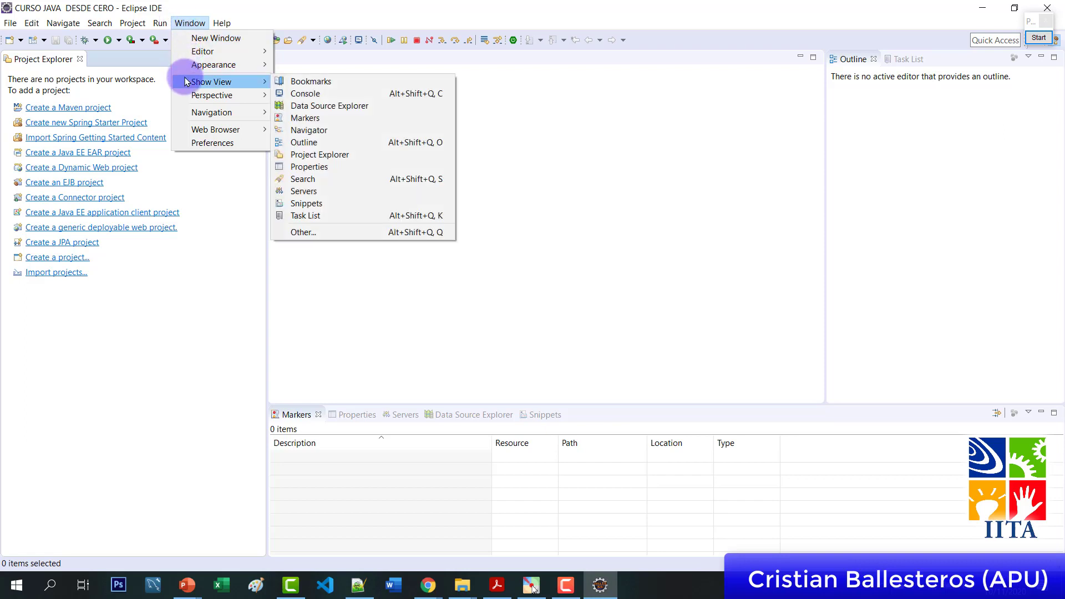